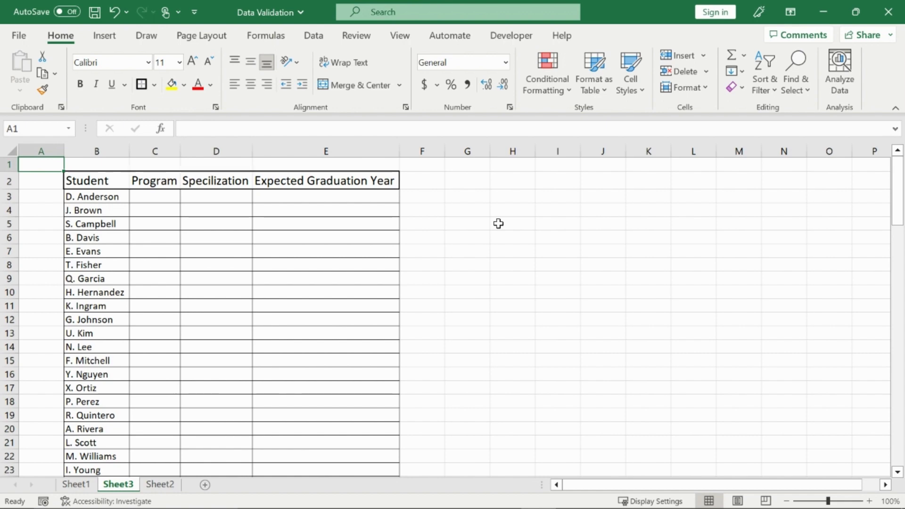
Open Data Validation for E3, look over the Input Message and Error Alert tabs, and return to Settings
key(Return)
click(330, 197)
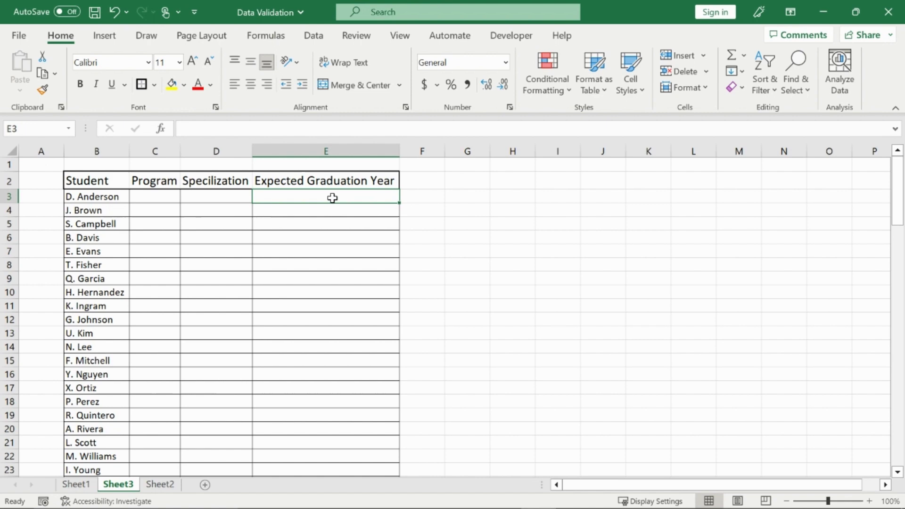
click(314, 38)
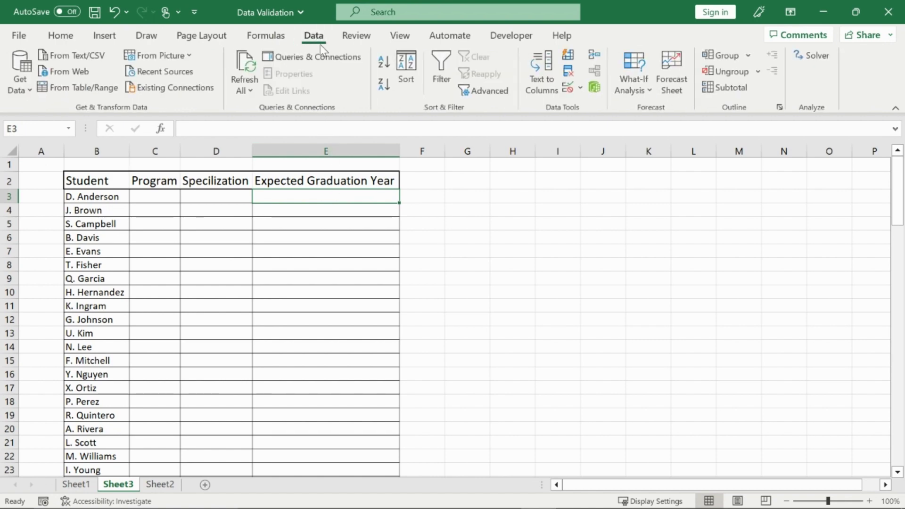
click(568, 89)
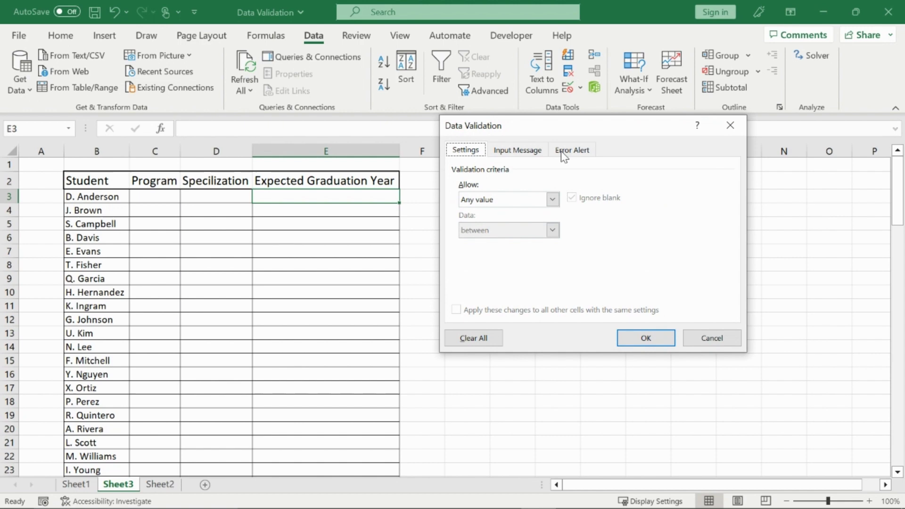
click(518, 152)
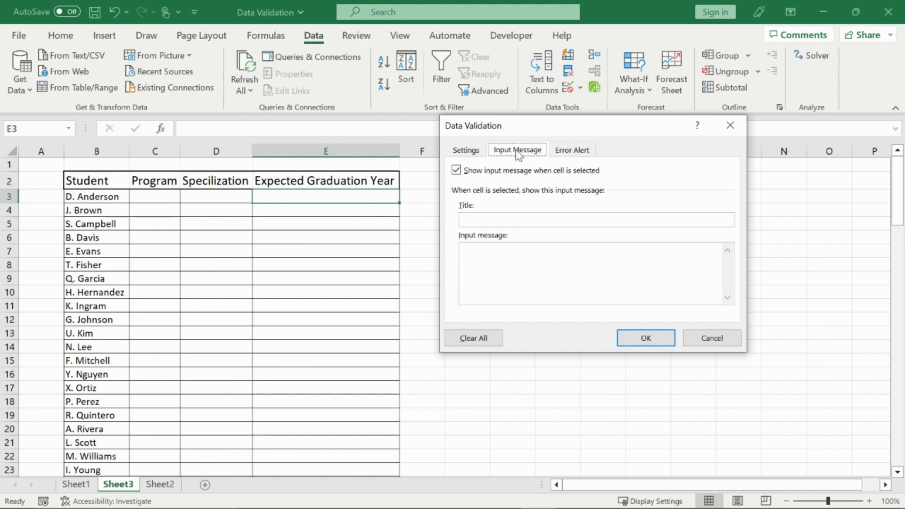
click(569, 151)
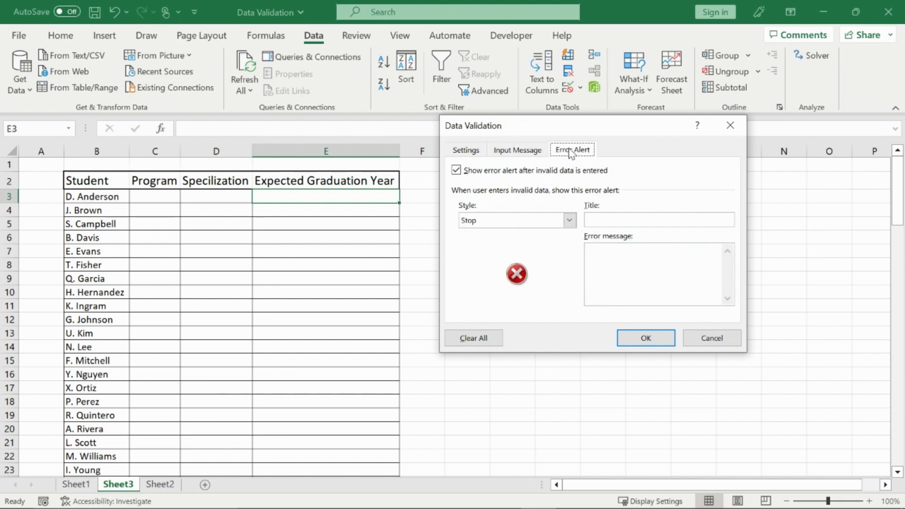
click(480, 152)
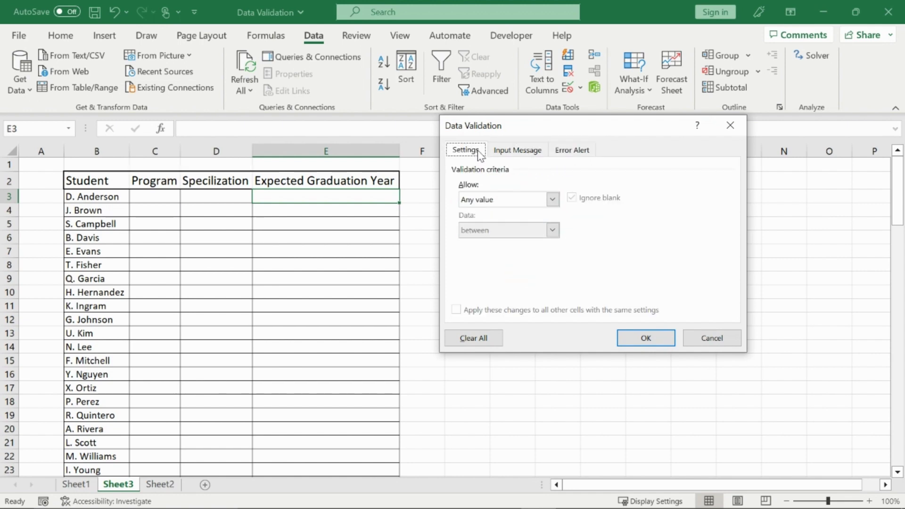
Allow only whole numbers between 2024 and 2027 in E3
click(552, 200)
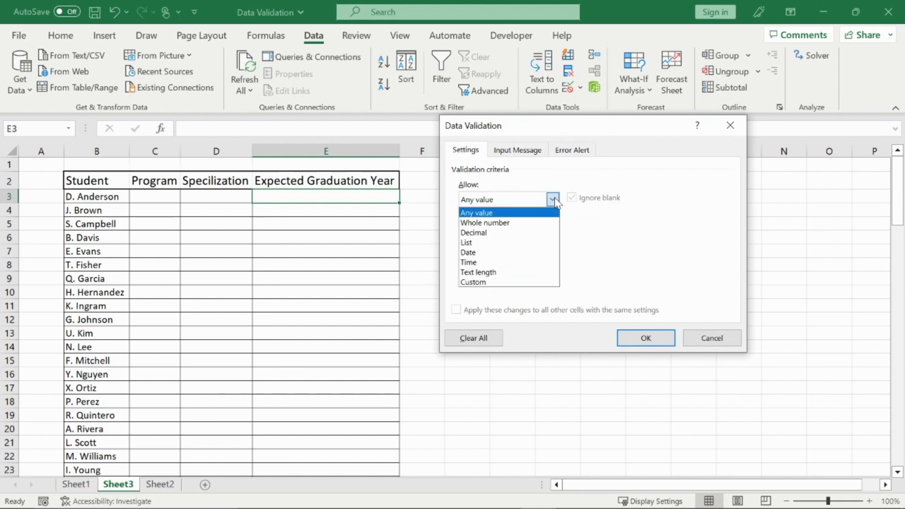
click(536, 223)
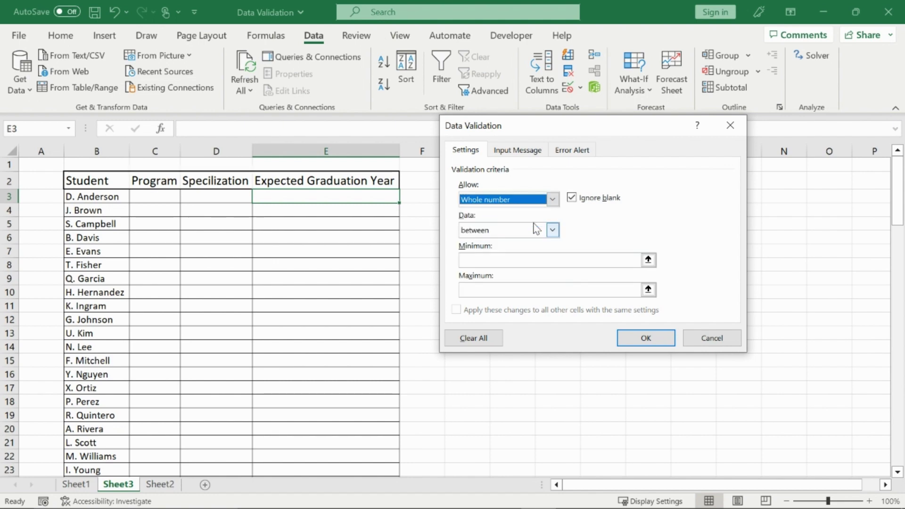
click(551, 230)
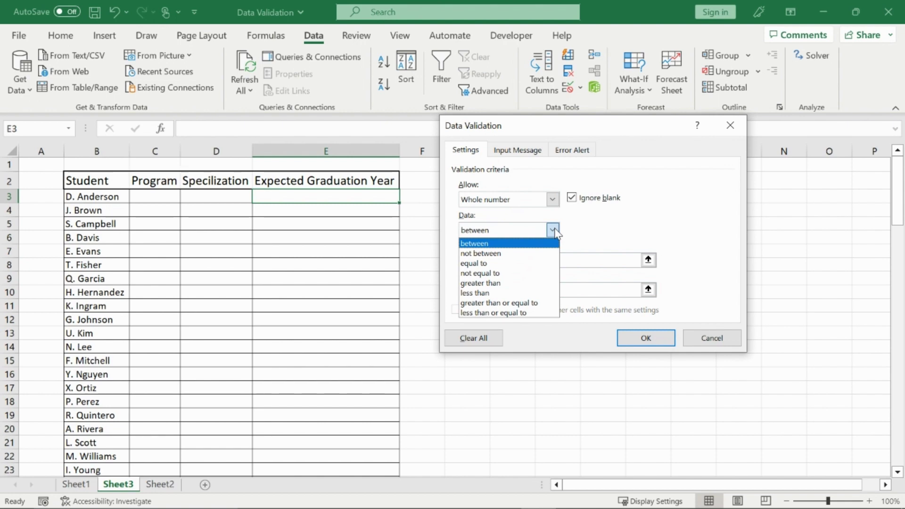
click(553, 231)
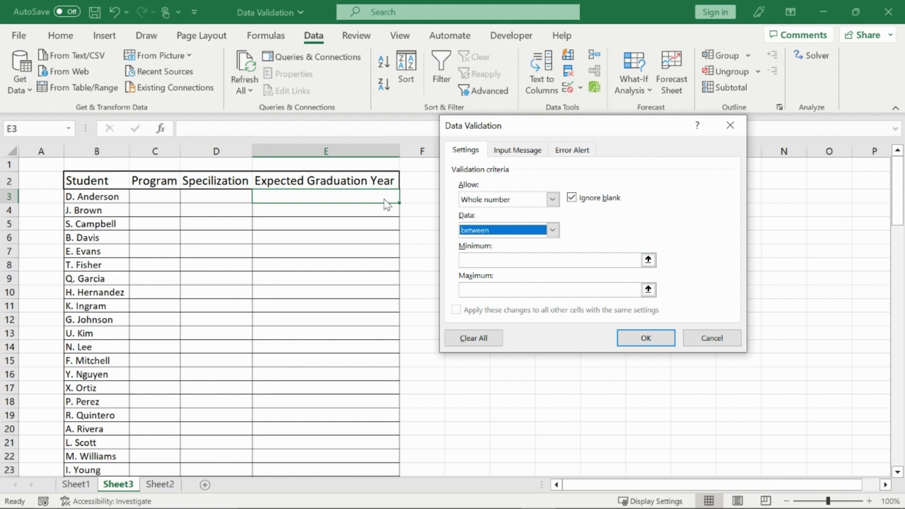
click(544, 261)
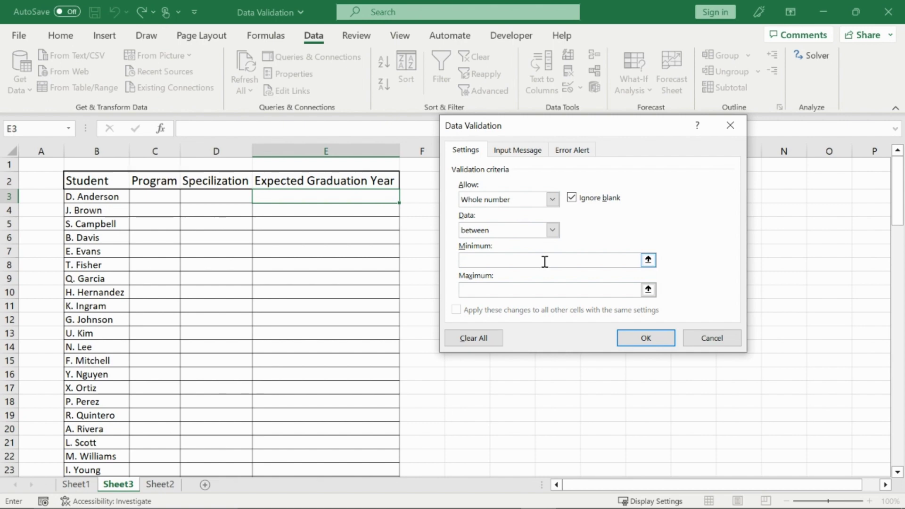
text(2024)
click(547, 293)
text(2027)
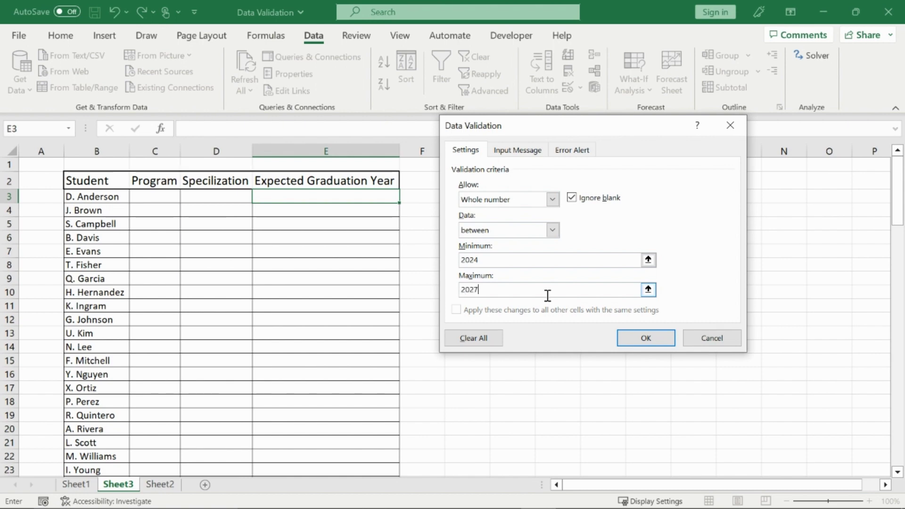
click(646, 338)
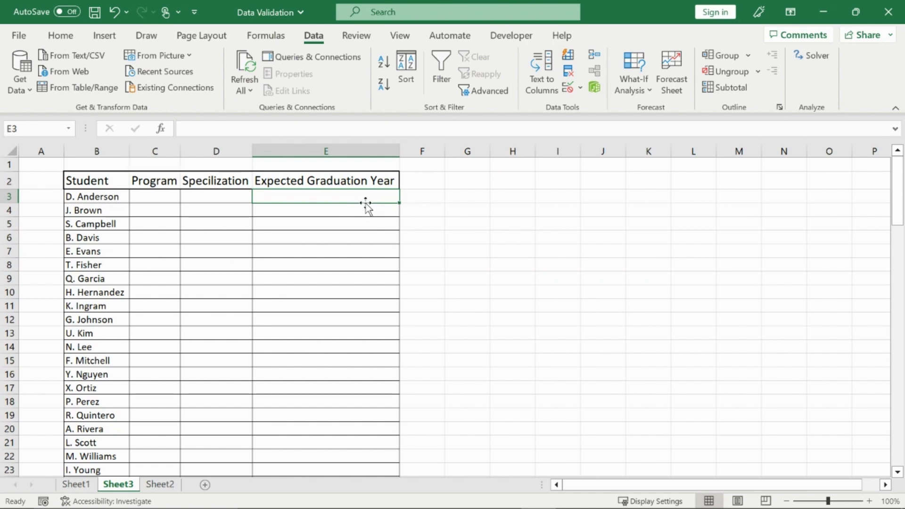
text(2000)
key(Return)
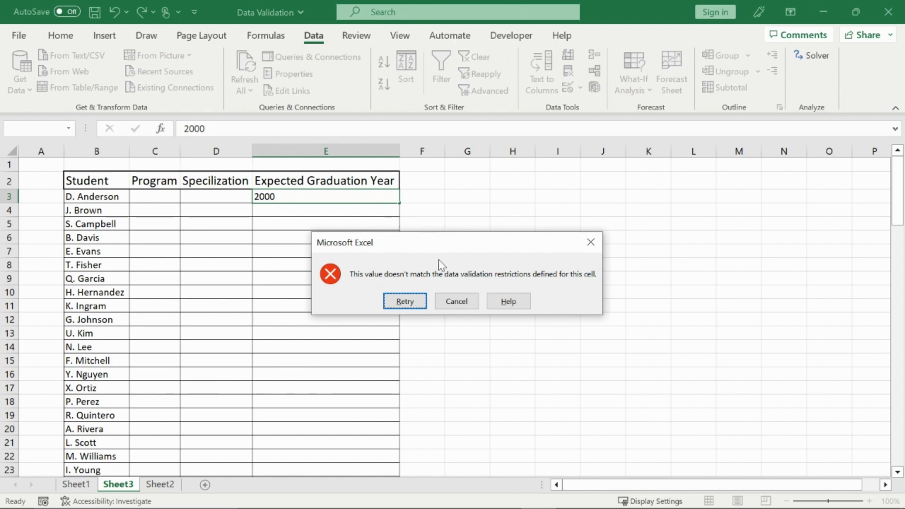
click(417, 307)
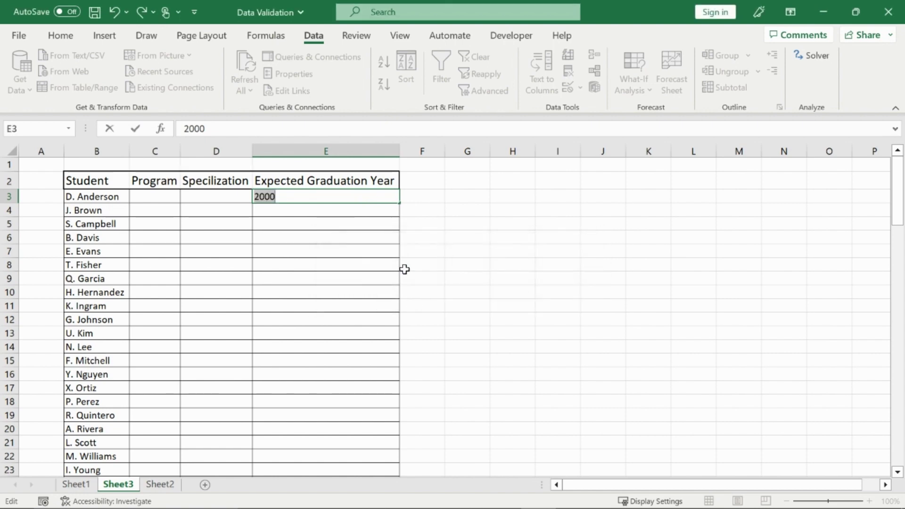
key(BackSpace)
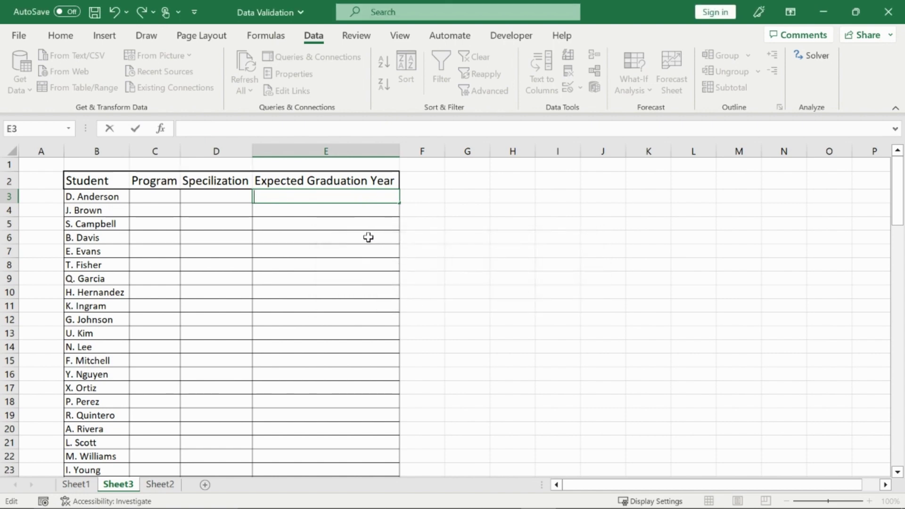
click(368, 237)
click(363, 196)
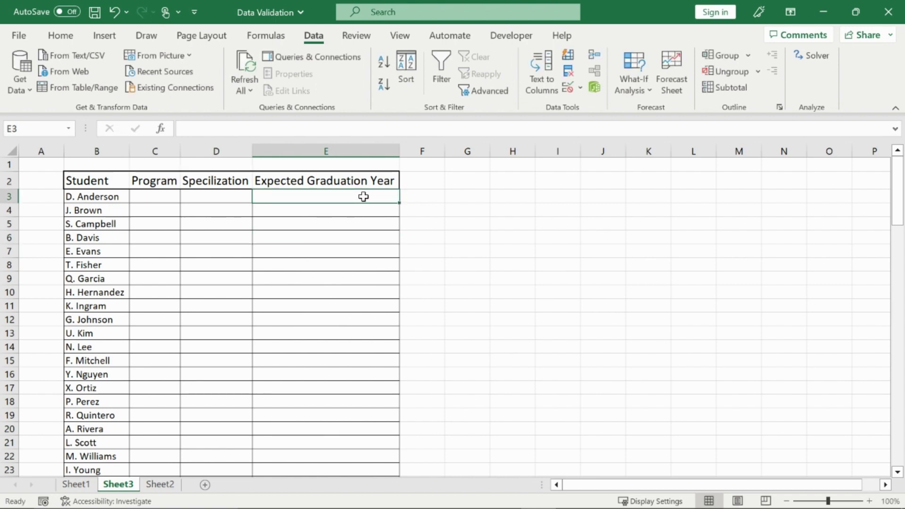
Change E3's error alert to the Information style titled 'This Is Wrong'
click(581, 88)
click(594, 106)
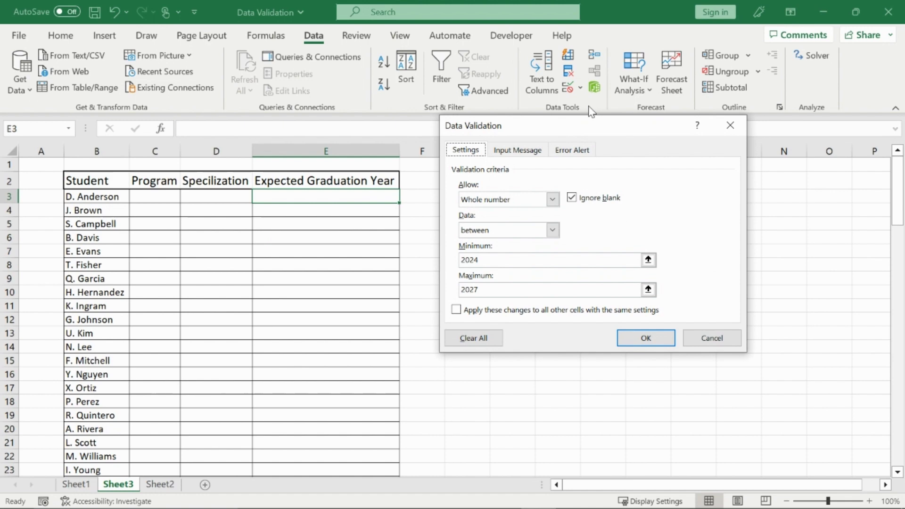
click(572, 148)
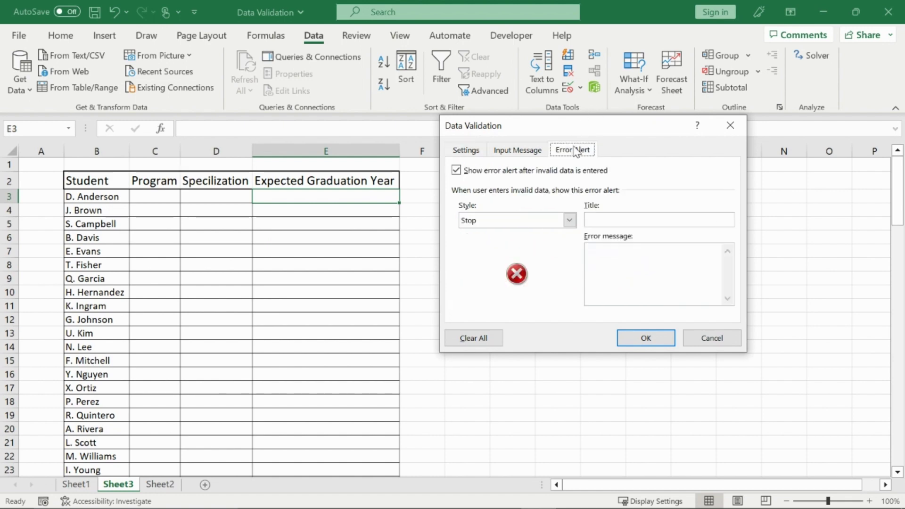
click(569, 221)
click(561, 243)
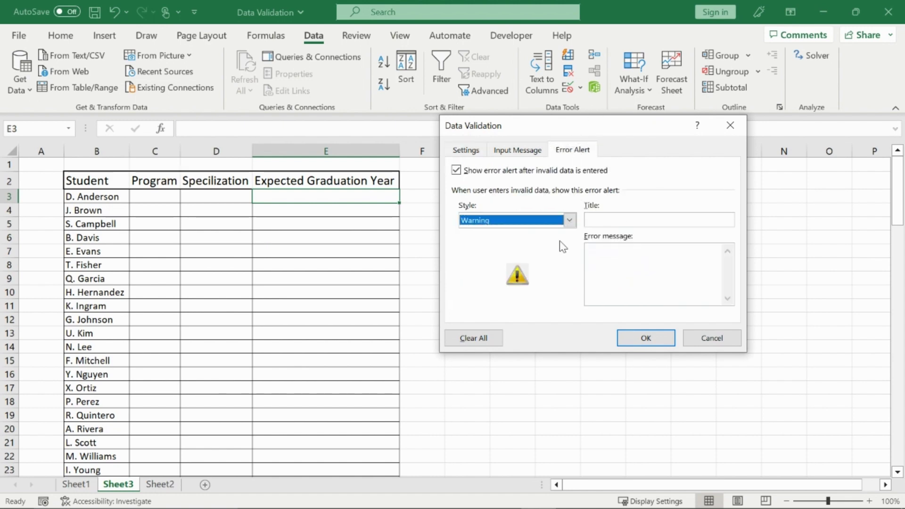
click(569, 220)
click(558, 253)
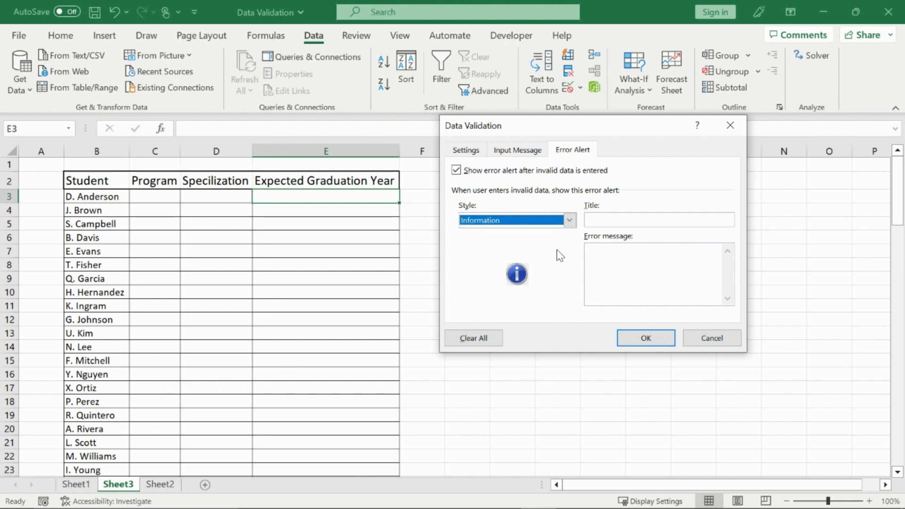
click(616, 220)
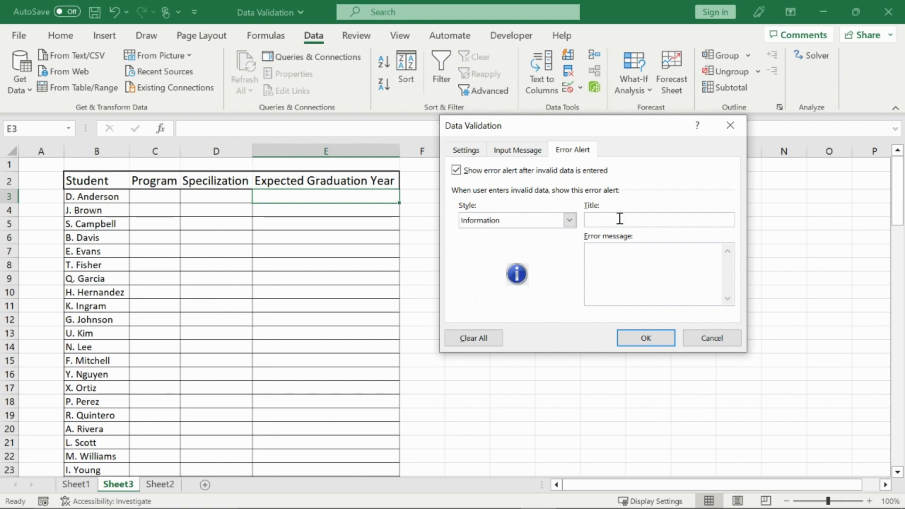
text(This Is Wrong)
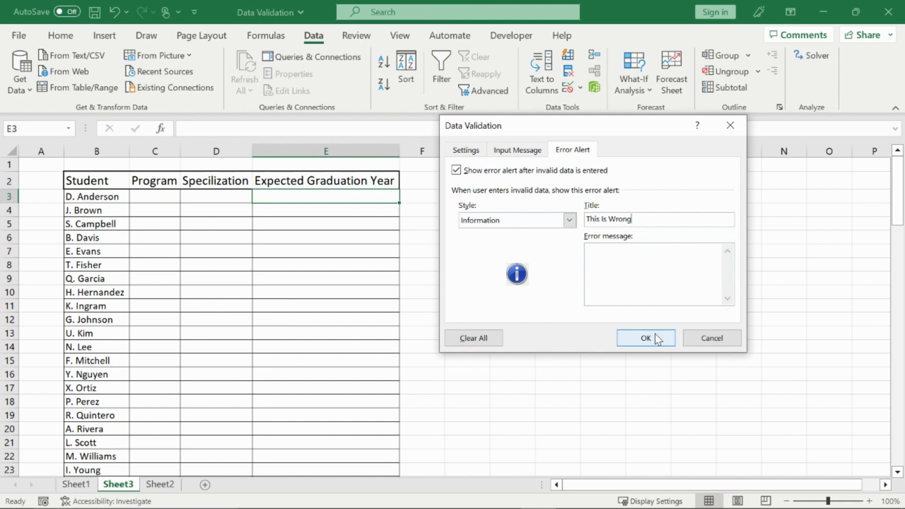
click(658, 340)
Test 2000 in E3, accept it past the alert, then delete it
text(2000)
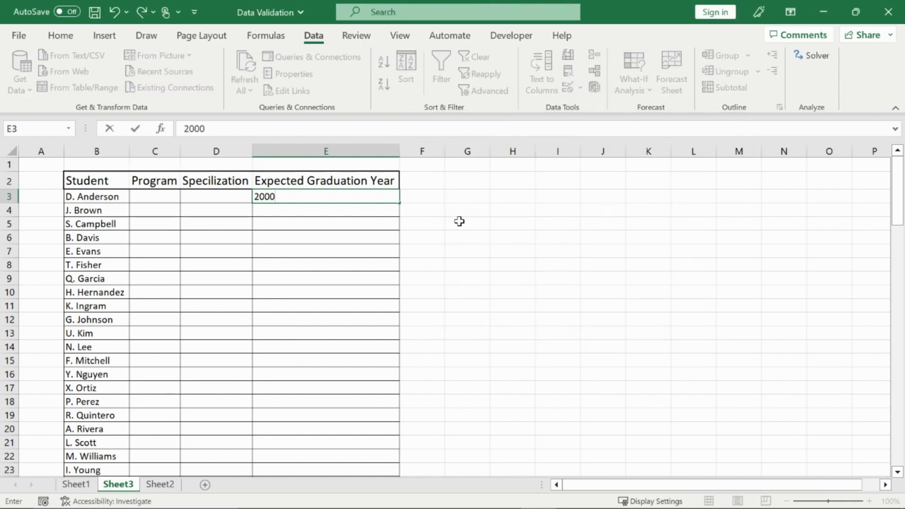
key(Return)
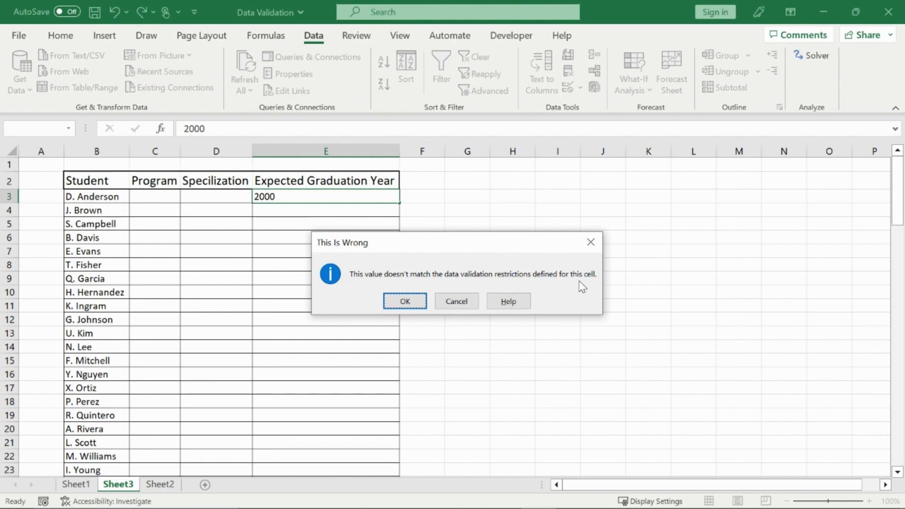
click(405, 300)
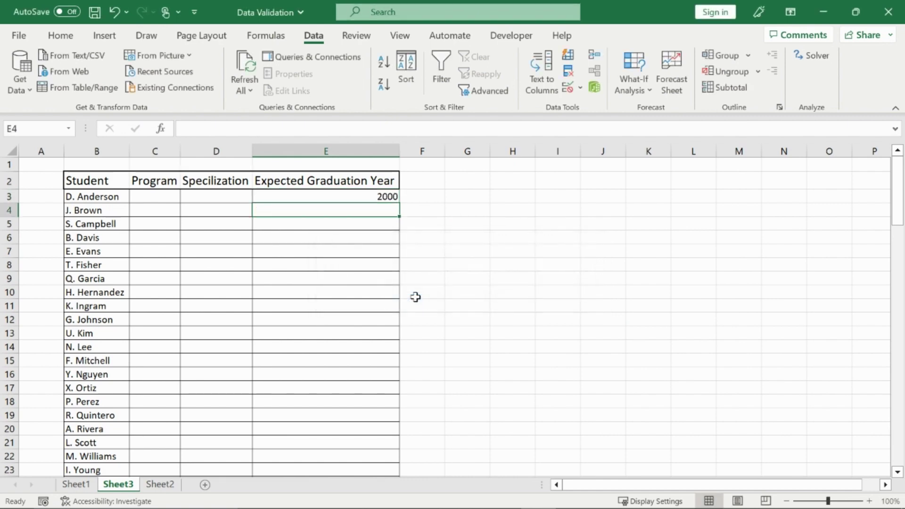
click(361, 197)
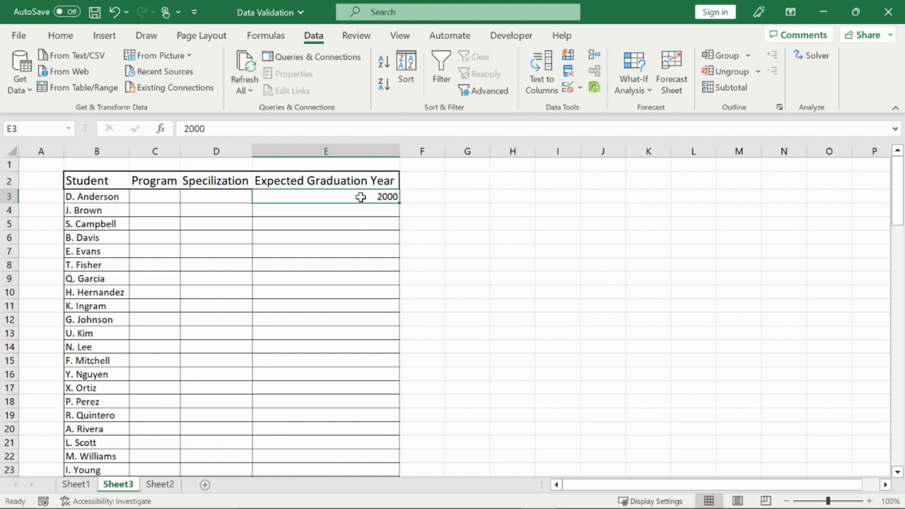
key(Delete)
click(471, 223)
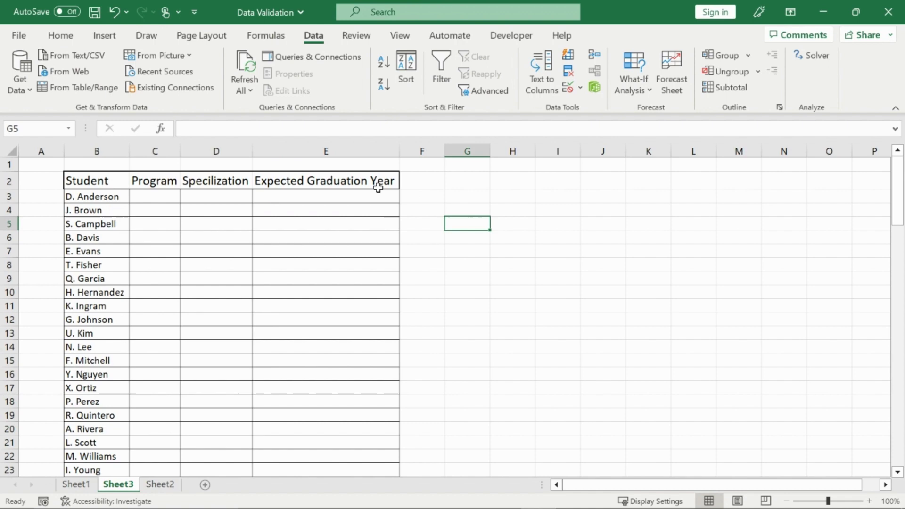
Set E3's alert style to Stop and add the input message 'Make sure the year is between 2024-2027'
click(377, 195)
click(580, 88)
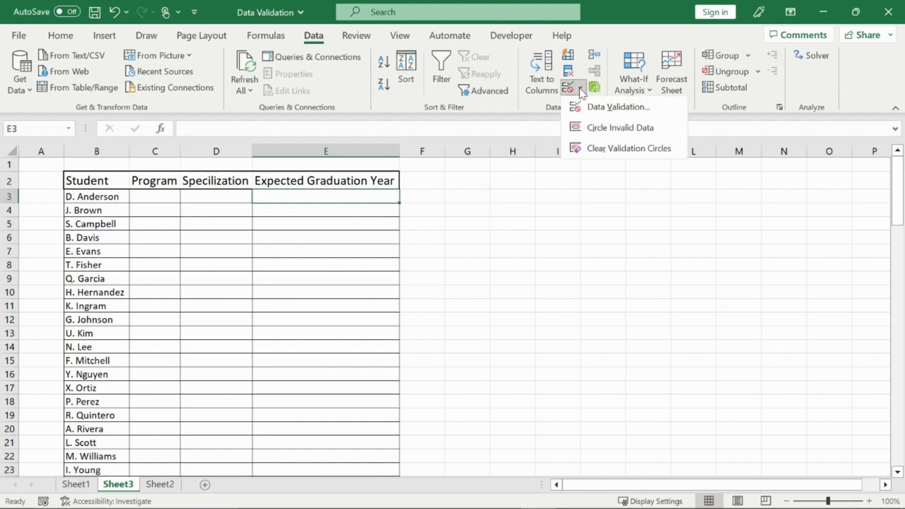
click(600, 106)
click(549, 218)
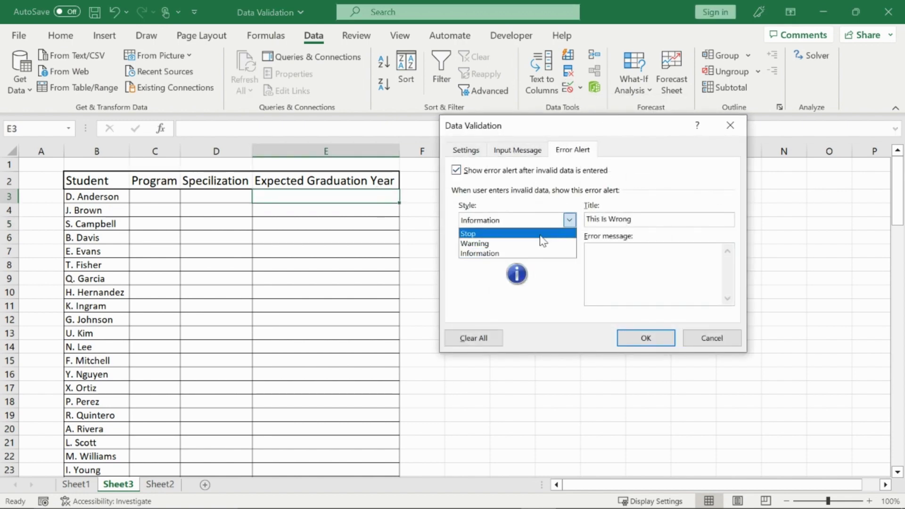
click(541, 235)
click(530, 152)
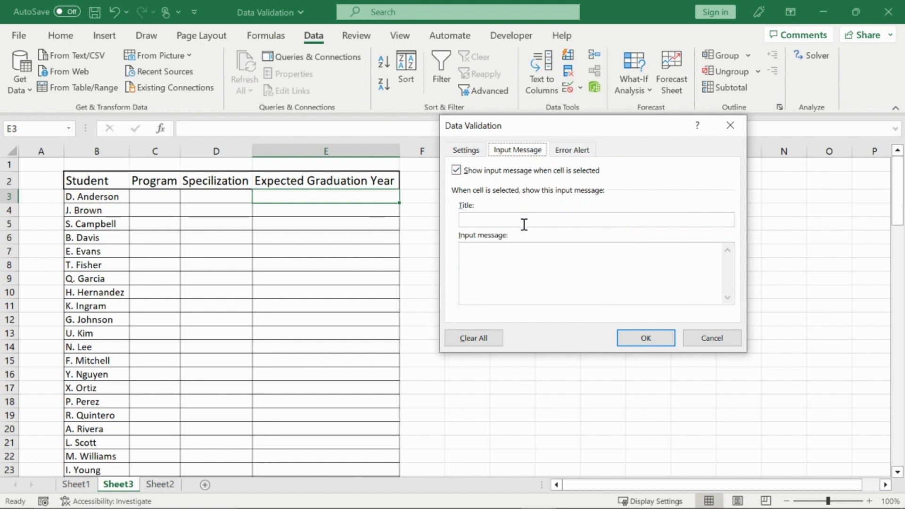
click(513, 252)
text(Make sure the year is be)
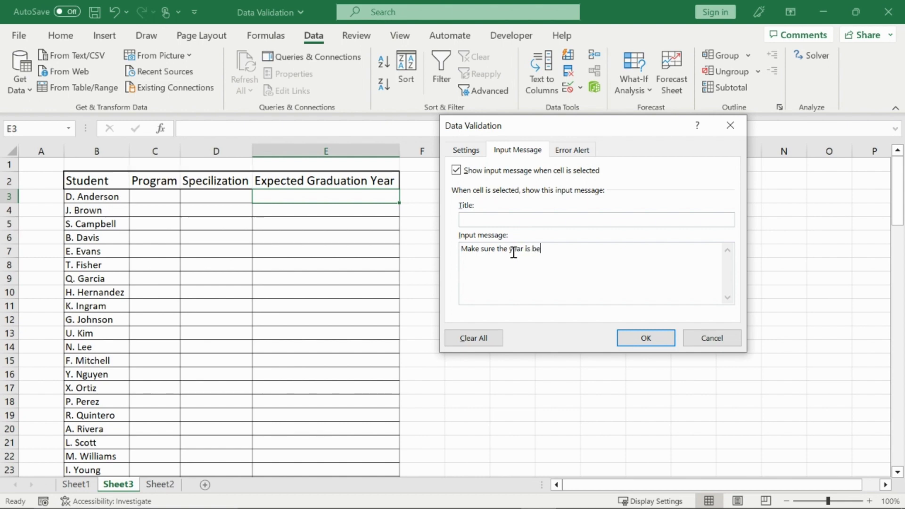
text(tween 2024-2027)
click(645, 338)
Reselect E3 to confirm the input message appears
click(596, 290)
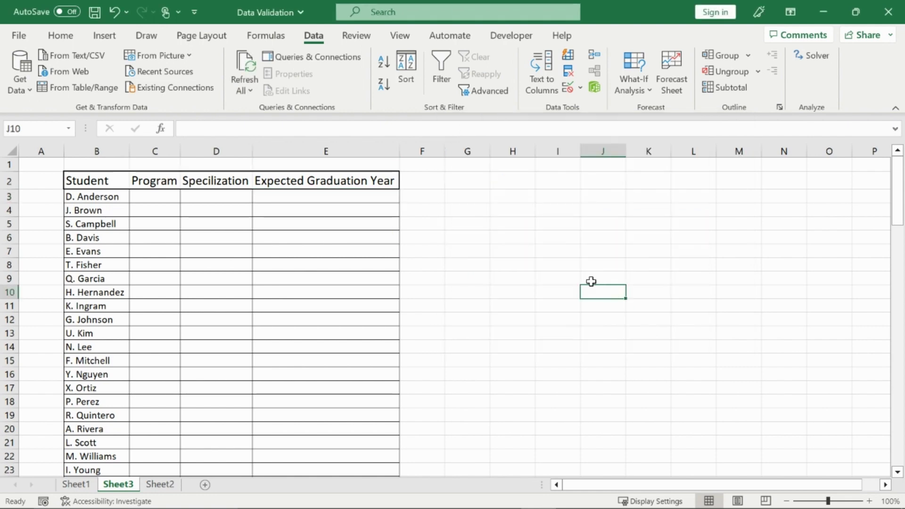
click(369, 211)
click(357, 196)
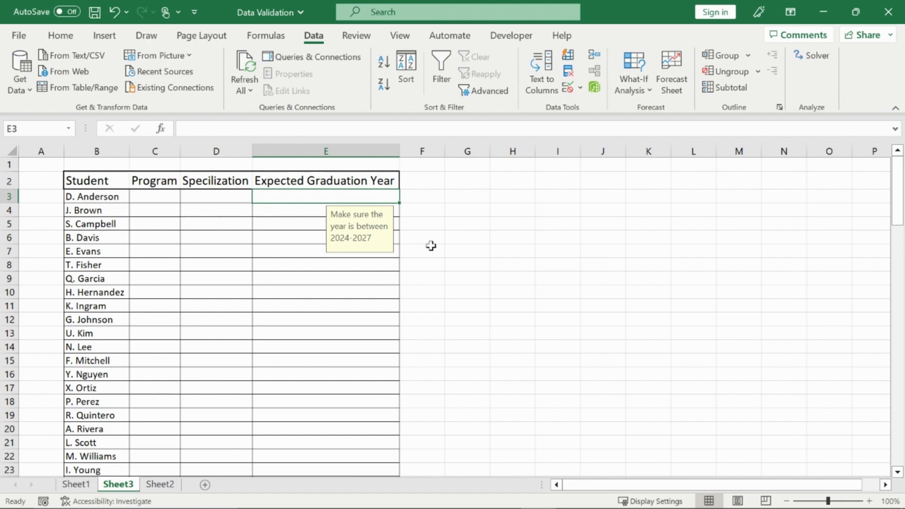
Enter 2027 in E3, copy it into E4, then undo the copy
text(2027)
key(Return)
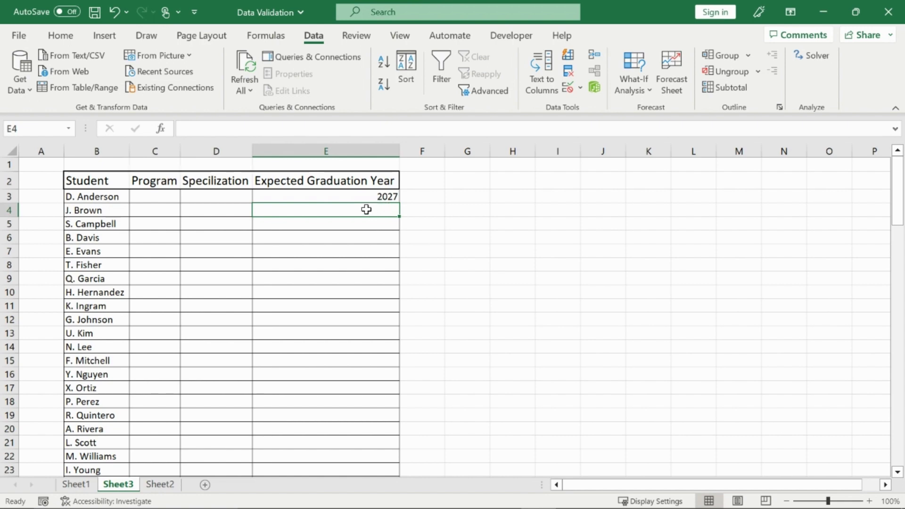
click(368, 239)
click(387, 198)
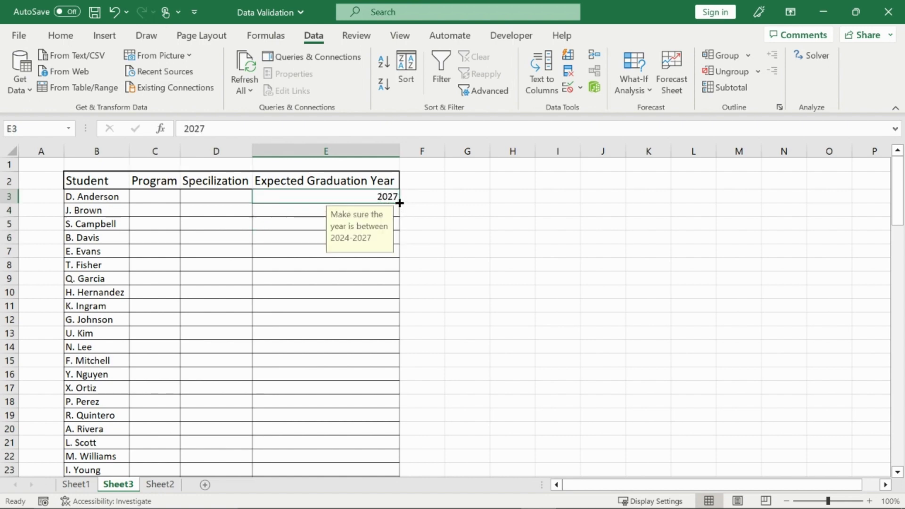
drag(400, 203, 401, 215)
click(437, 210)
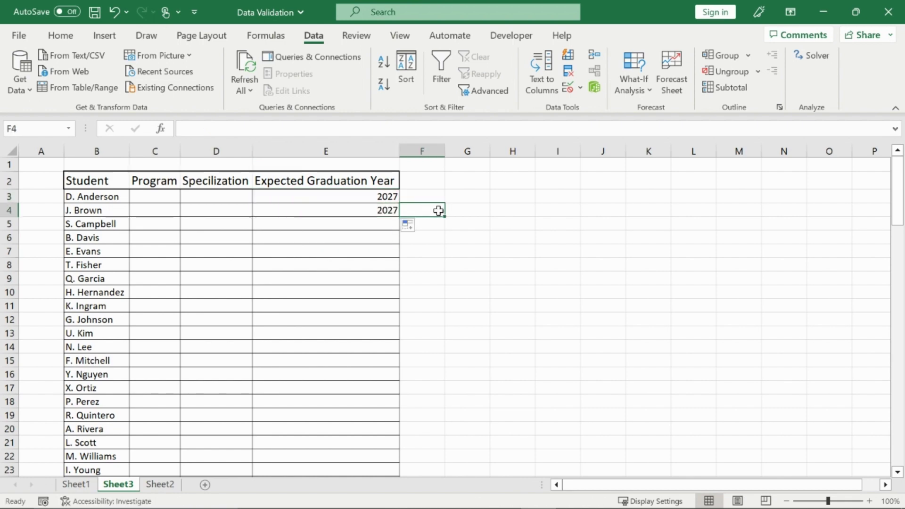
click(371, 214)
key(ctrl+z)
Extend E4's year validation rule down to E20
click(468, 212)
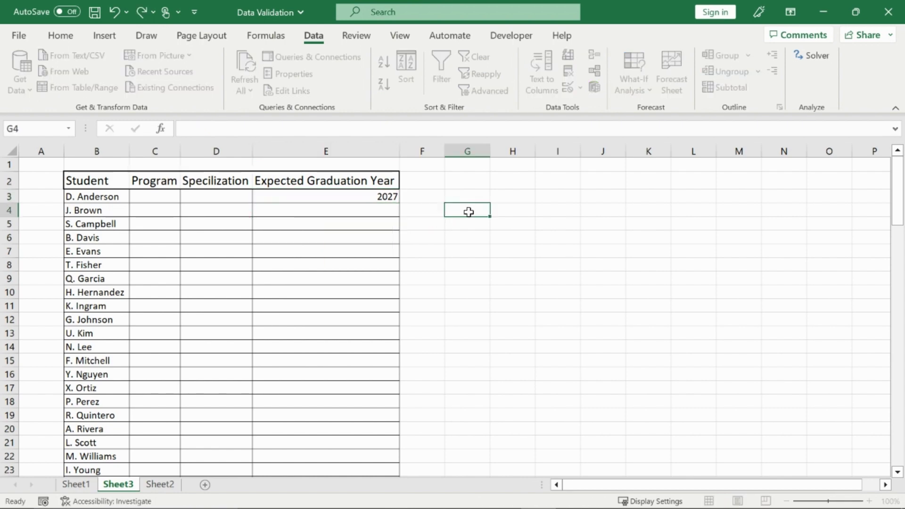
click(386, 210)
drag(400, 216, 399, 437)
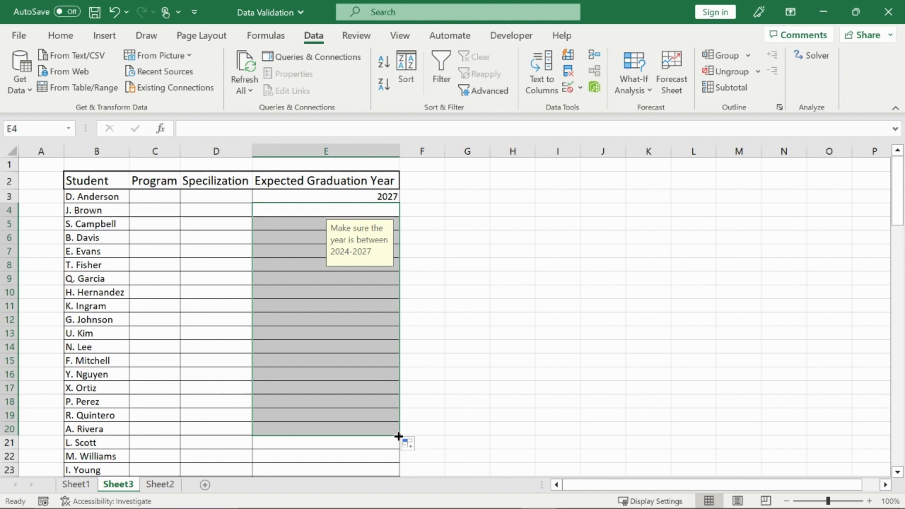
click(493, 337)
Enter 4000 in E9 and dismiss the resulting rejection error
click(351, 285)
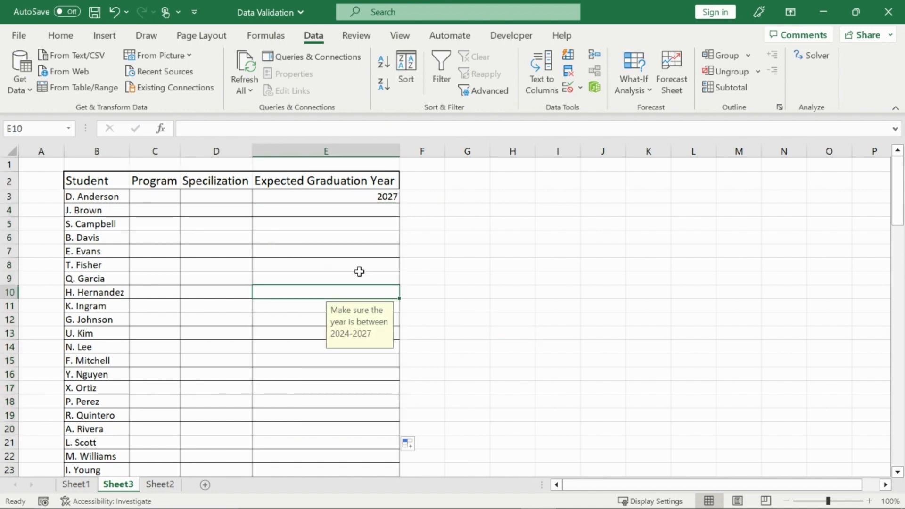
click(359, 272)
text(4000)
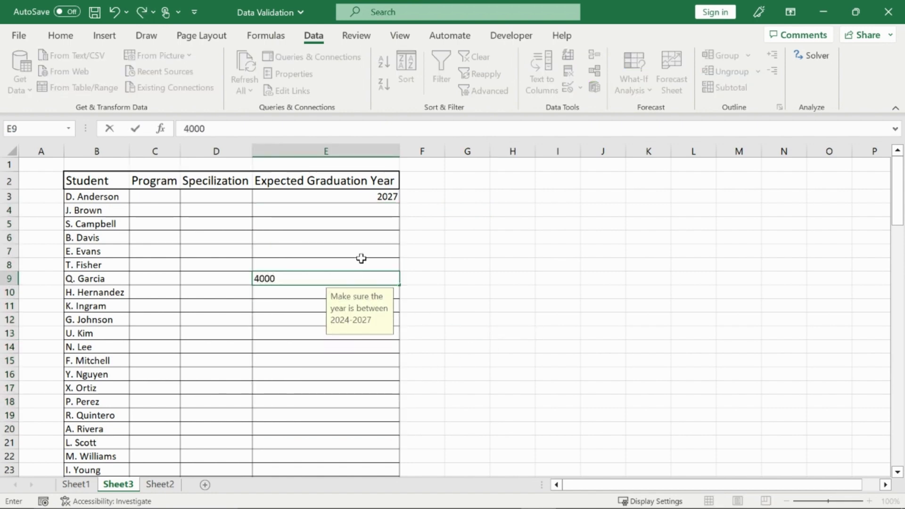
key(Return)
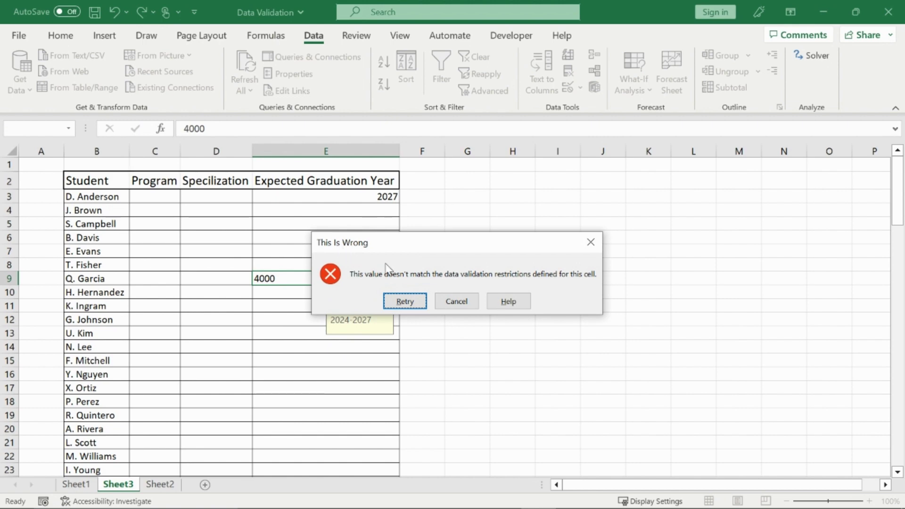
click(446, 296)
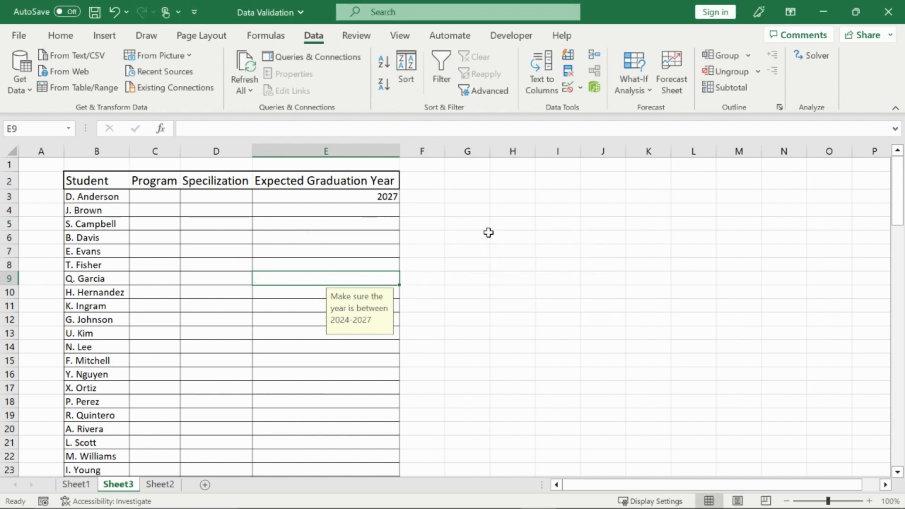
Reopen Data Validation for E9 and view the Allow list on the Settings tab
click(579, 88)
click(613, 107)
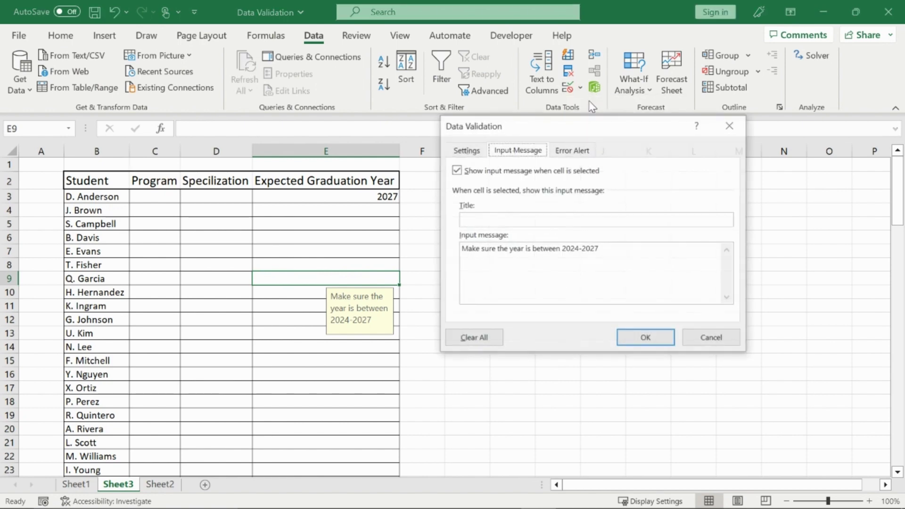
click(465, 149)
click(552, 200)
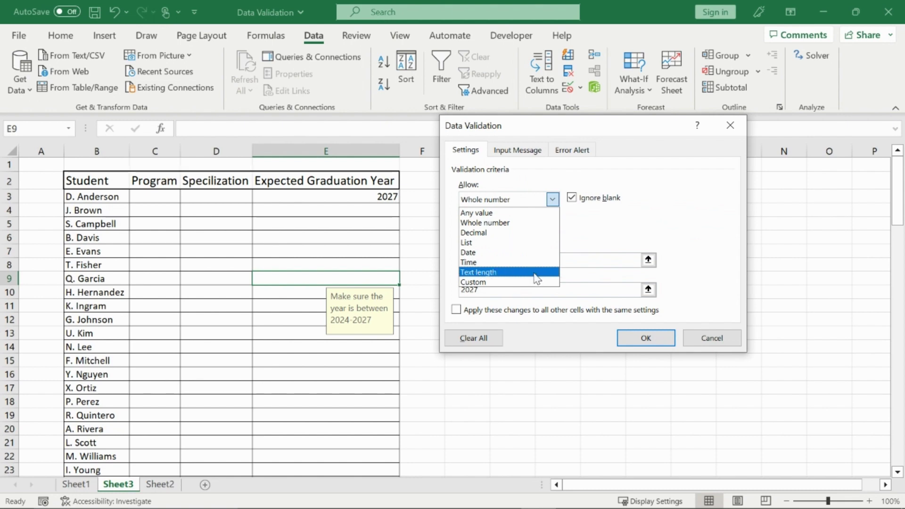
Close the E9 validation dialog without changes and select D3
click(730, 125)
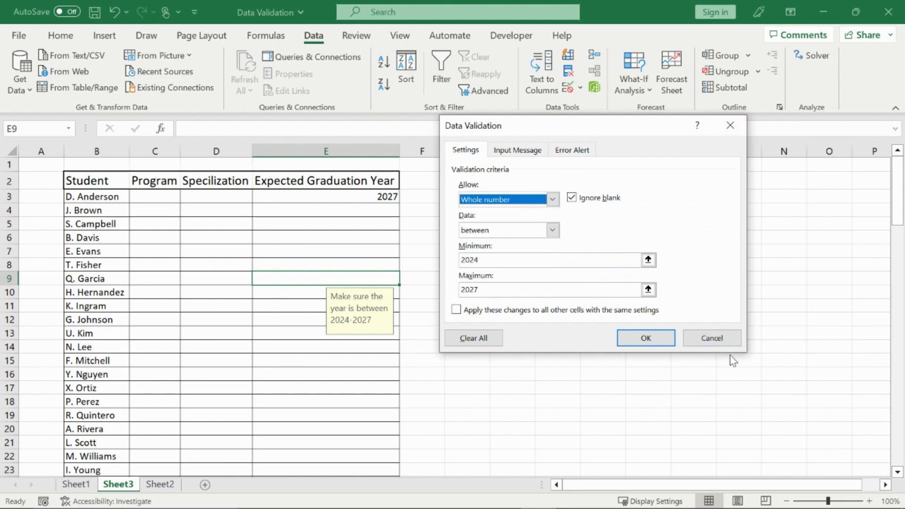
click(710, 338)
click(243, 195)
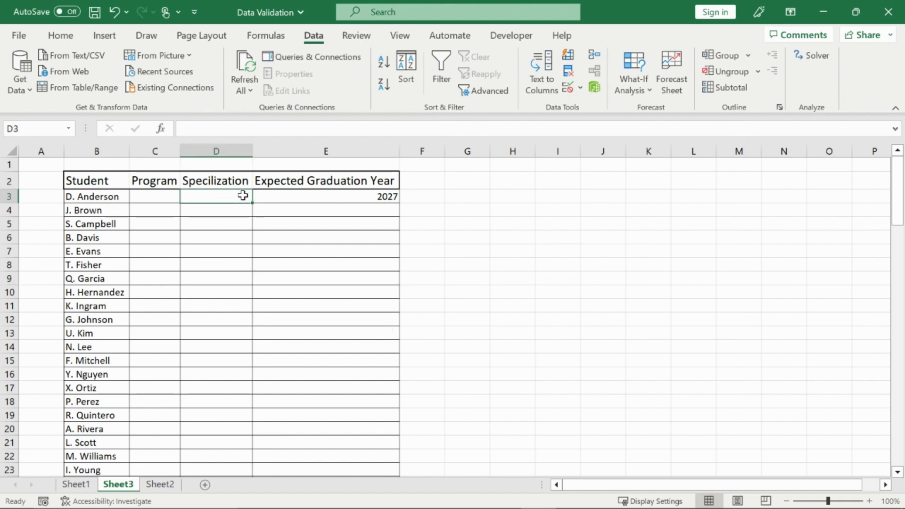
Restrict D3 to text with a length greater than 4
click(580, 88)
click(602, 103)
click(553, 200)
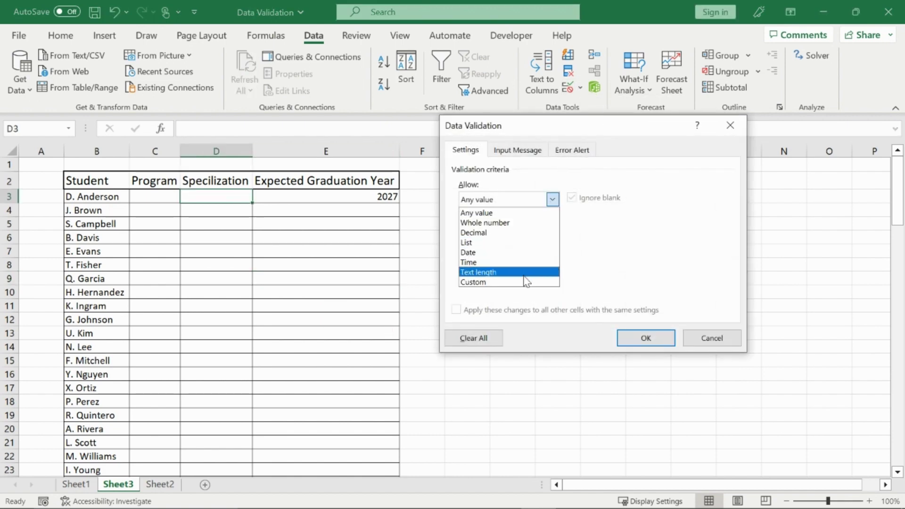
click(525, 272)
click(538, 260)
click(549, 231)
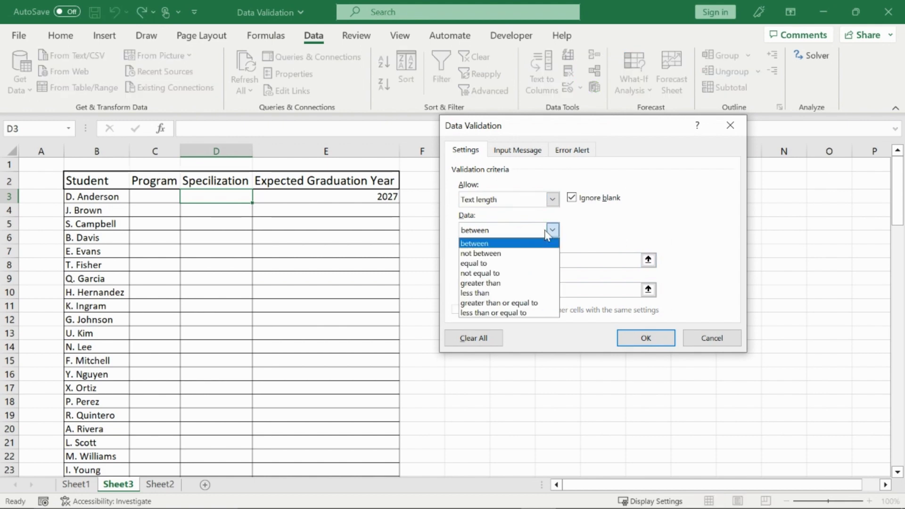
click(528, 283)
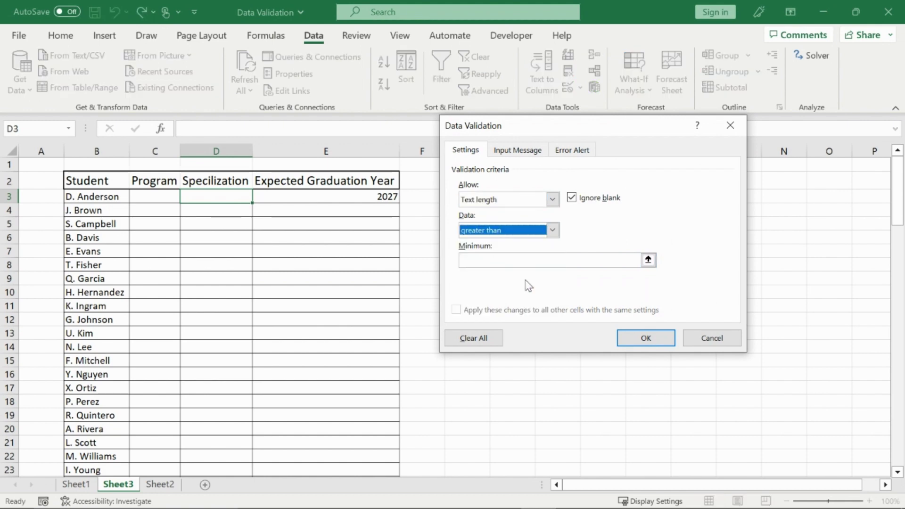
click(528, 259)
text(4)
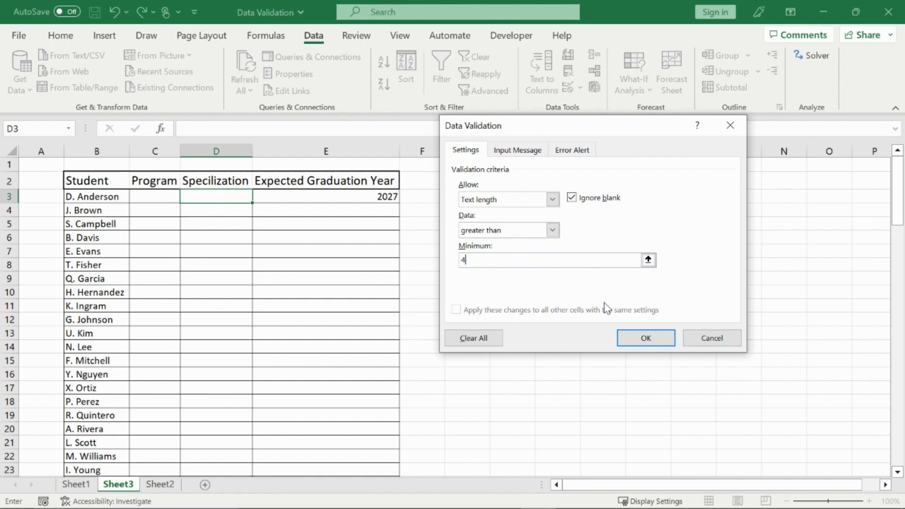
click(647, 334)
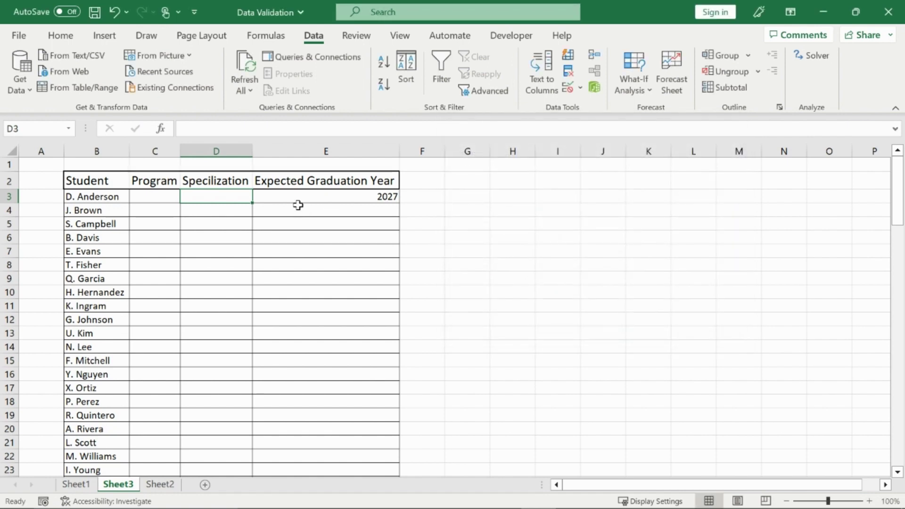
text(two)
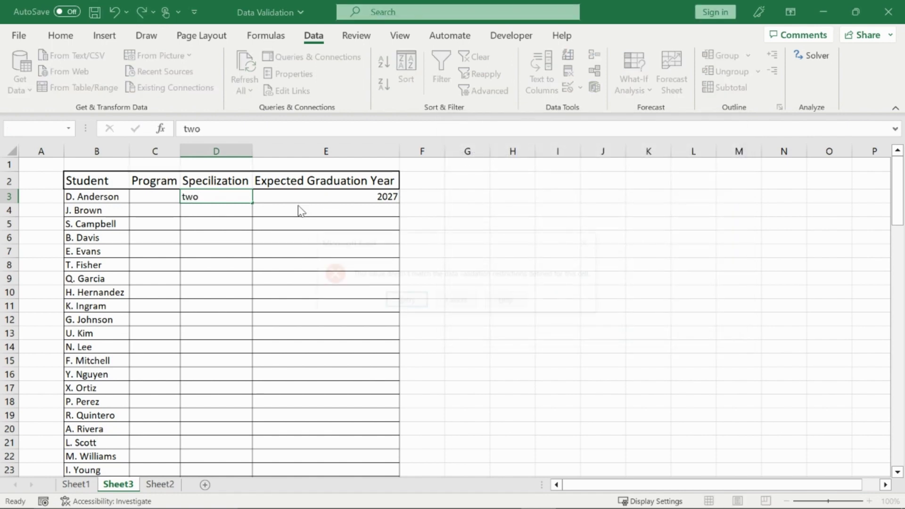
key(Return)
click(597, 248)
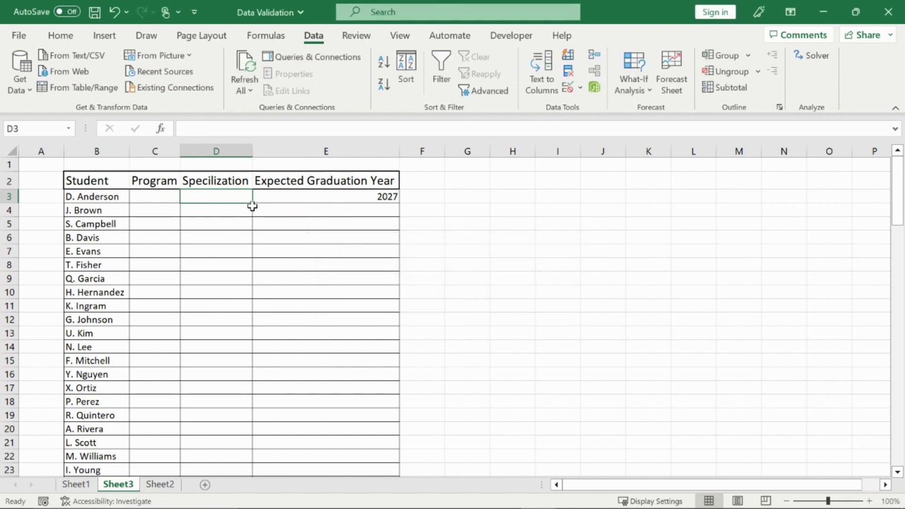
text(four)
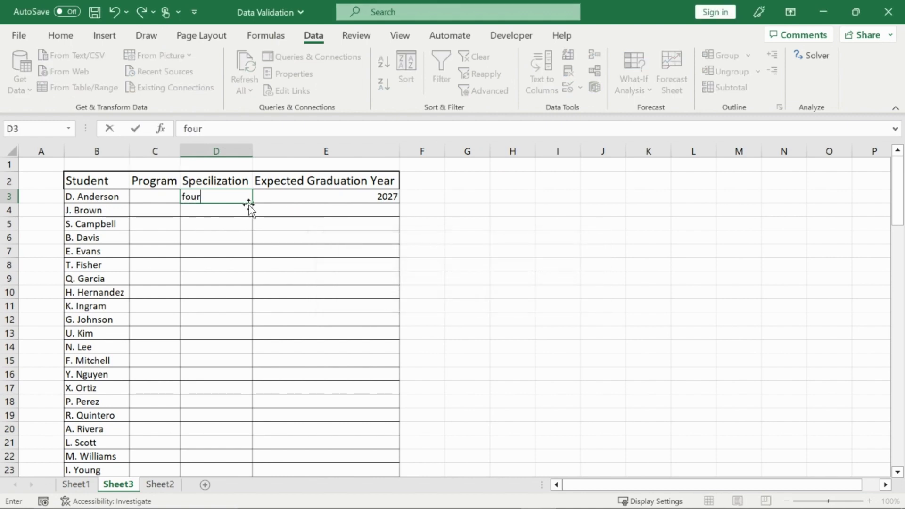
key(Return)
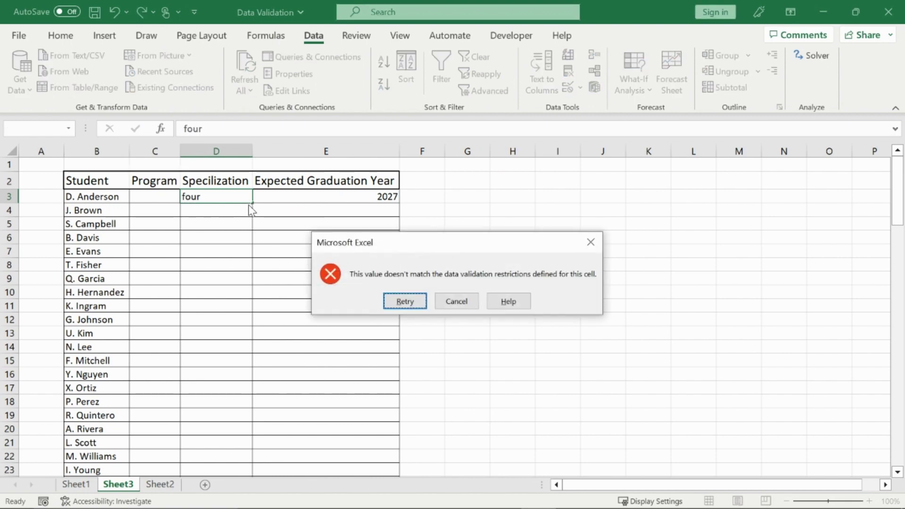
click(588, 238)
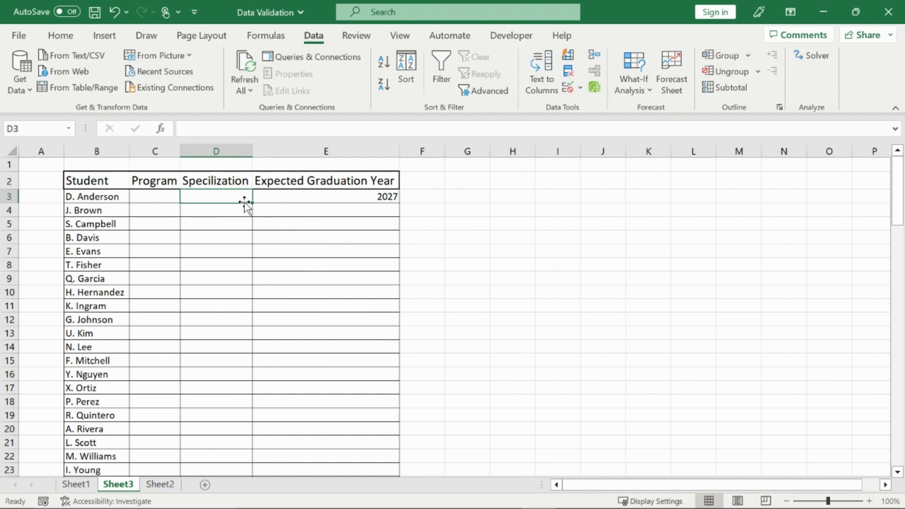
text(ninth)
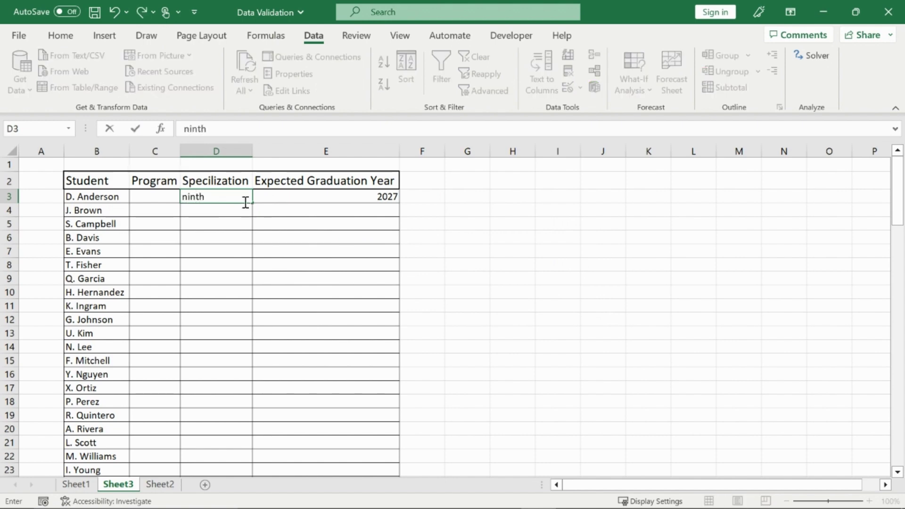
key(Return)
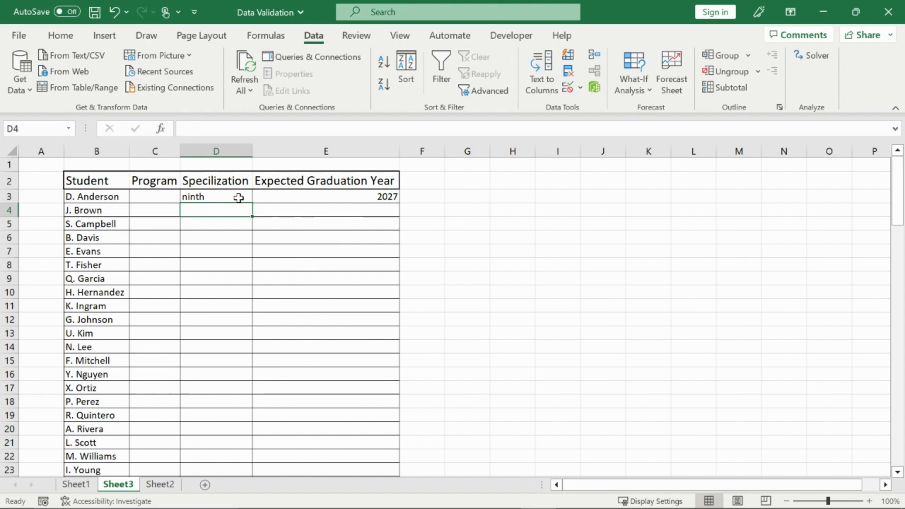
click(241, 198)
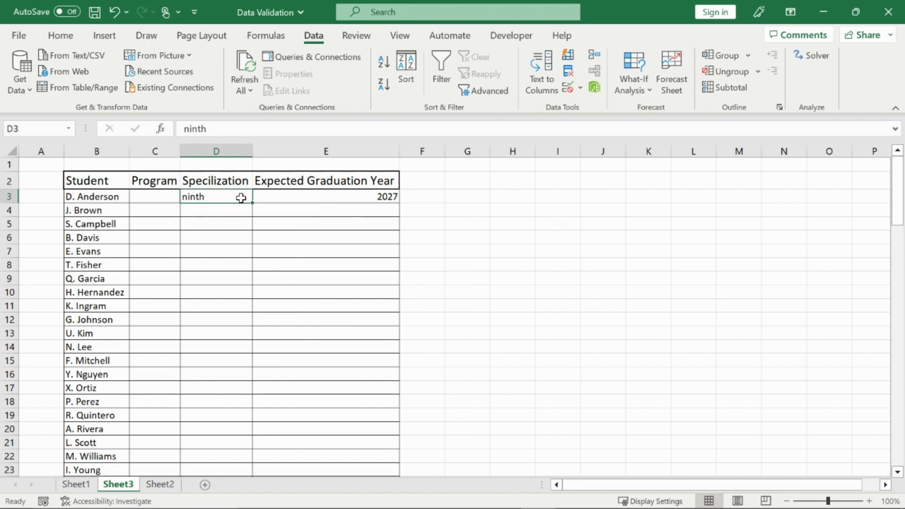
key(Delete)
click(313, 213)
click(490, 208)
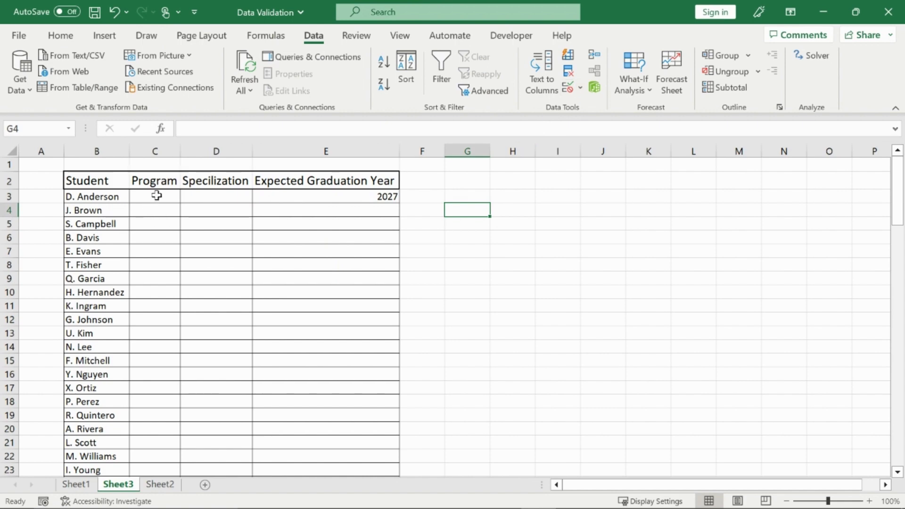
Select the Program and Specialization ranges, then settle on cell C3
drag(158, 195, 154, 314)
click(156, 265)
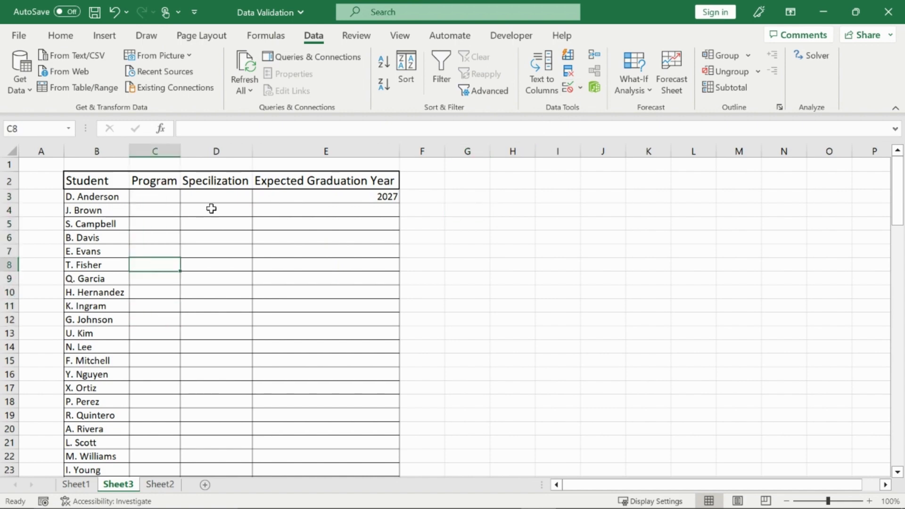
click(218, 196)
drag(217, 194, 210, 306)
click(207, 241)
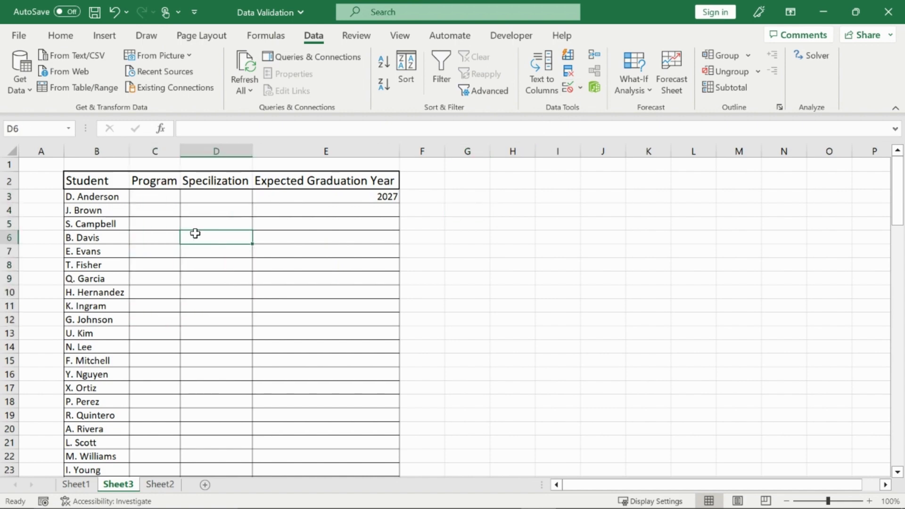
click(169, 198)
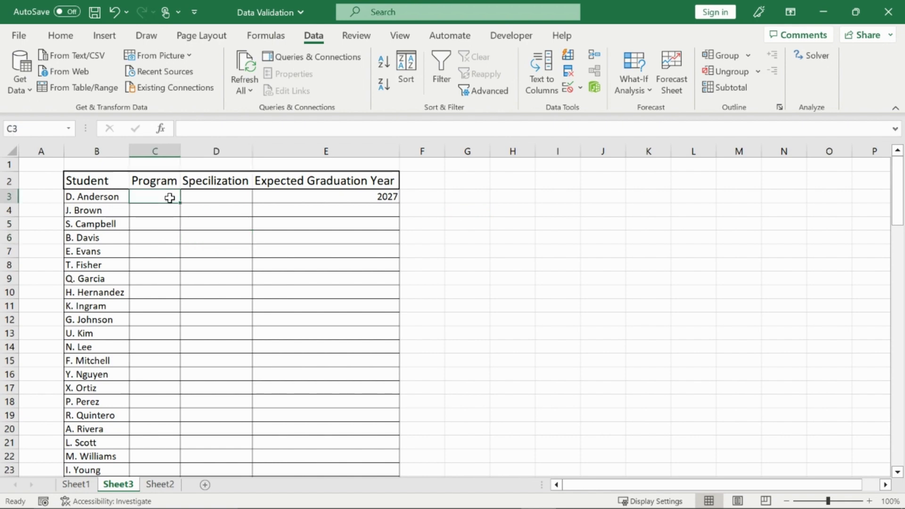
Give C3 a List rule sourced from Sheet2!$C$2:$E$2 (Business, Engineering, Science)
click(580, 86)
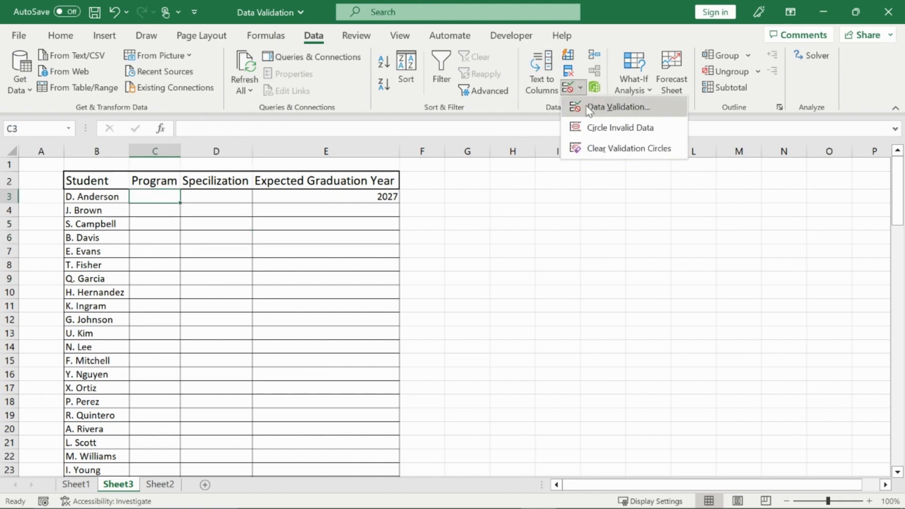
click(586, 107)
click(549, 199)
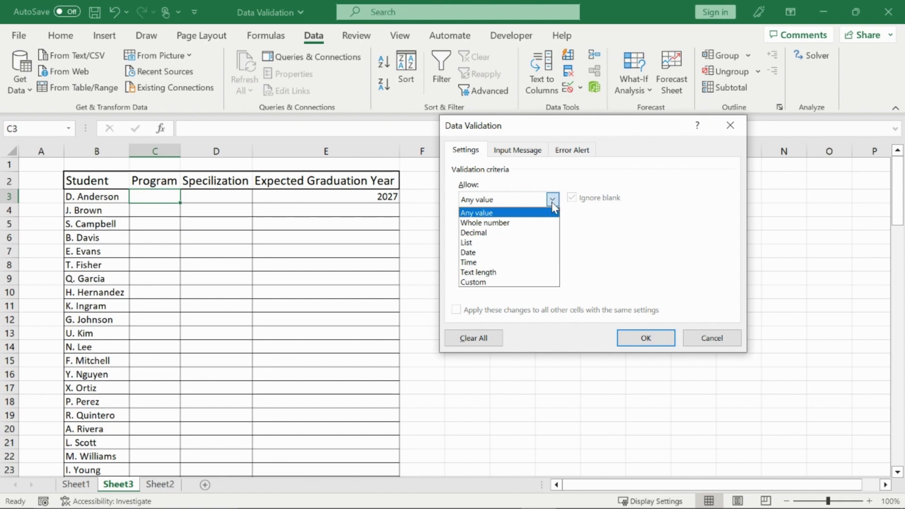
click(528, 241)
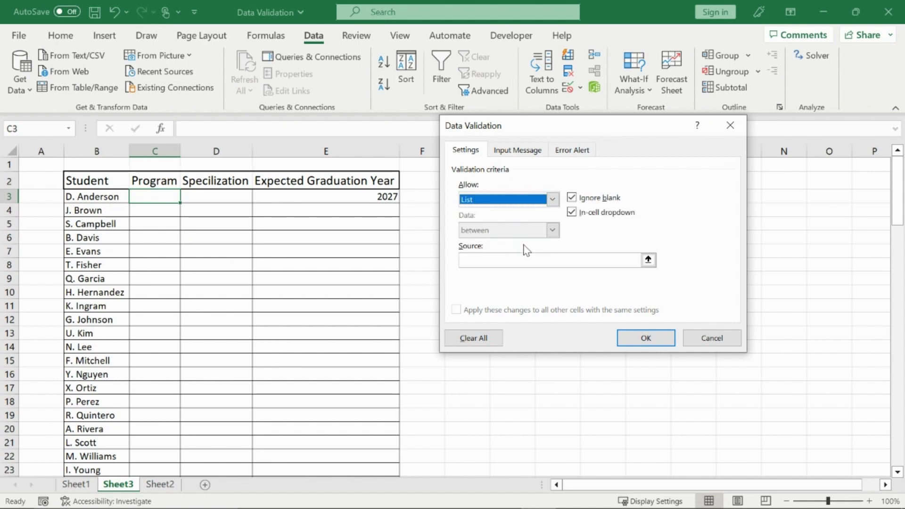
click(648, 259)
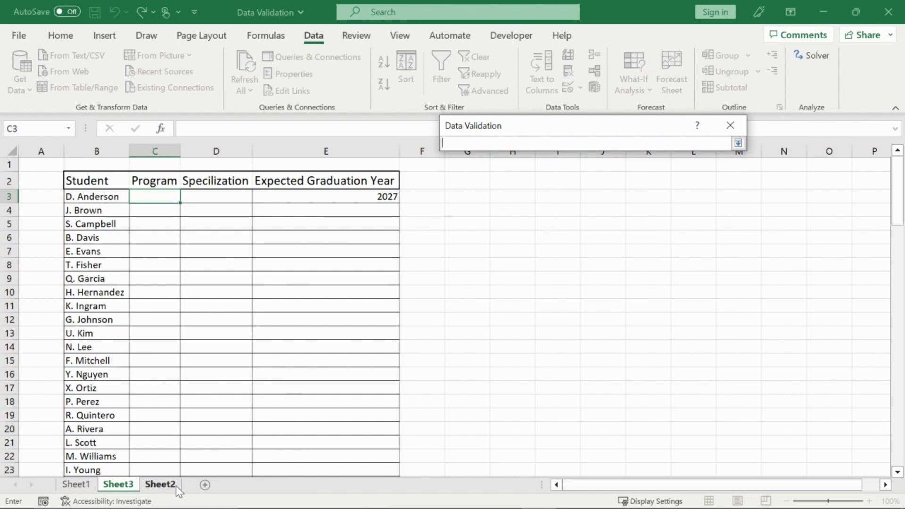
click(161, 484)
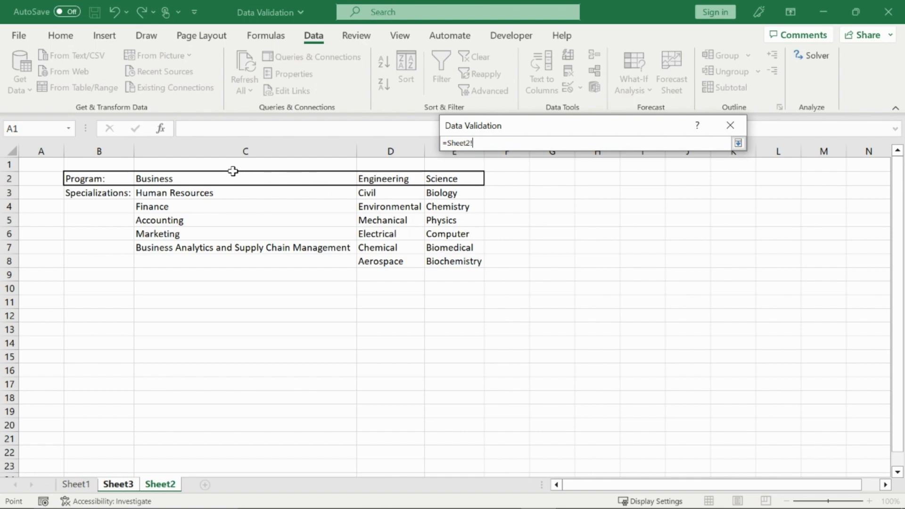
click(197, 180)
drag(196, 179, 426, 177)
click(660, 338)
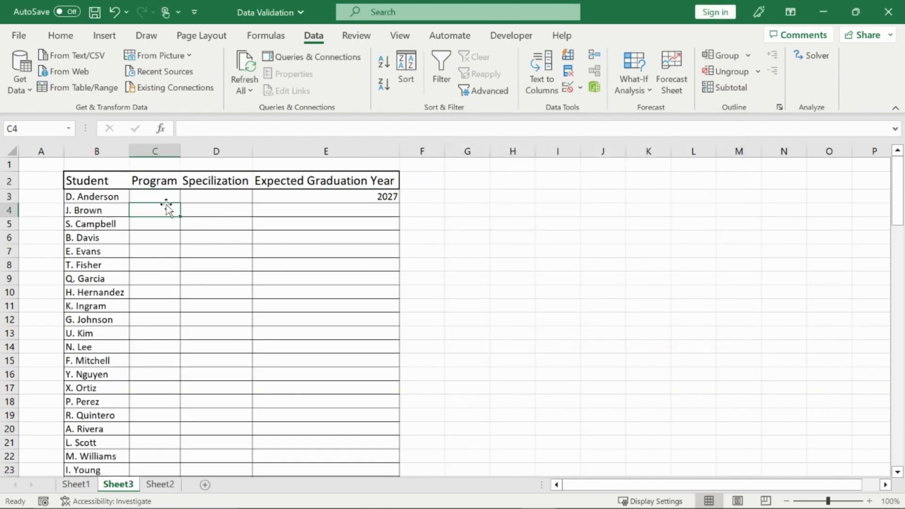
Preview C3's dropdown, fill its list rule down column C to row 104, and select D3
click(186, 197)
key(Escape)
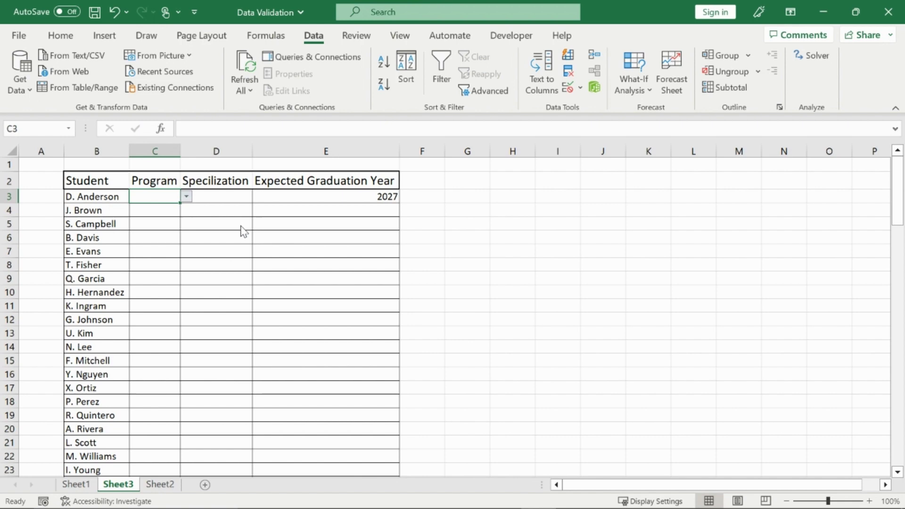
drag(183, 206, 172, 452)
click(268, 328)
scroll(268, 327, up, 20)
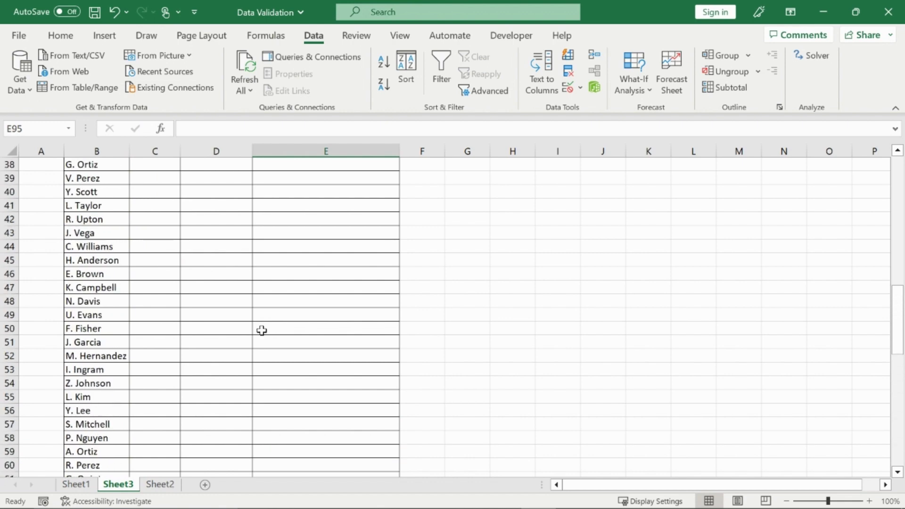
click(235, 327)
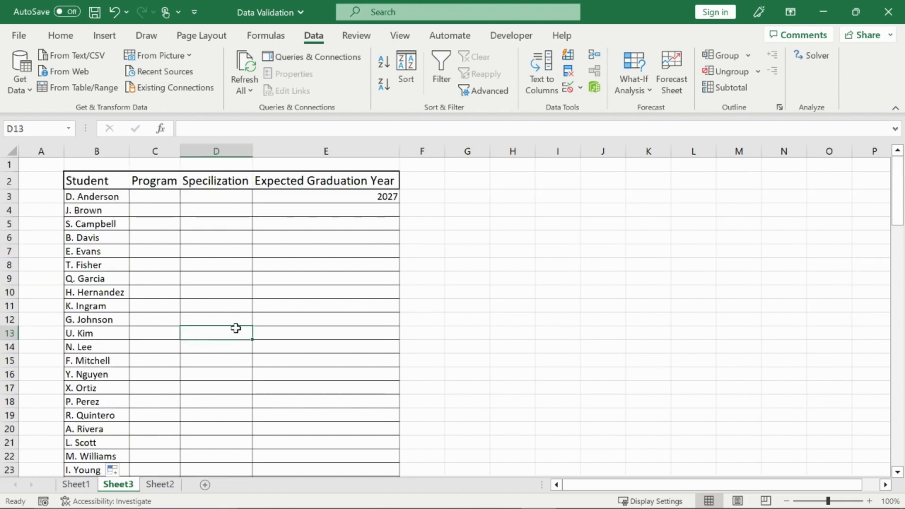
click(239, 197)
Clear all data validation from D3
click(580, 87)
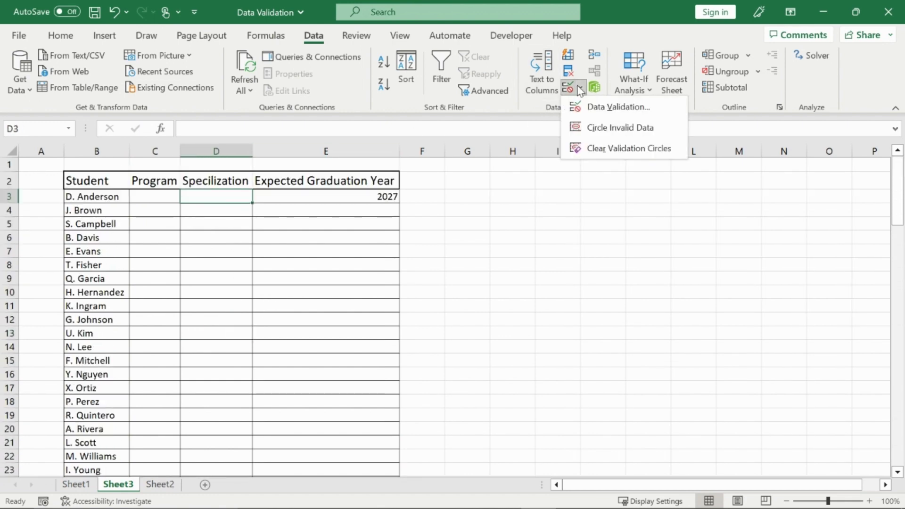
click(593, 103)
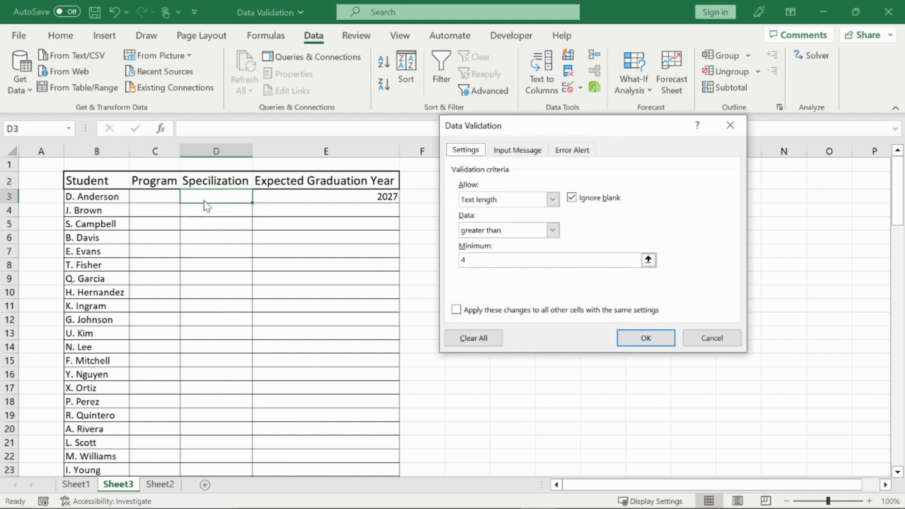
click(481, 338)
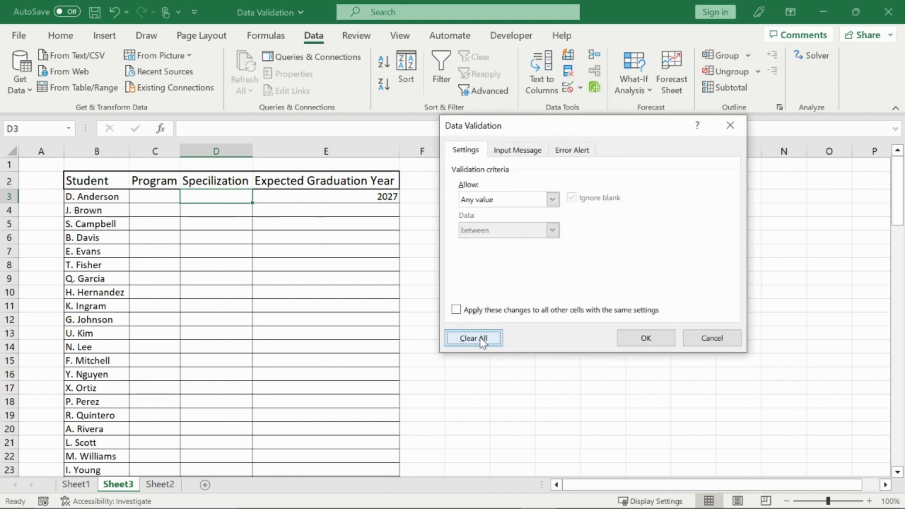
click(648, 338)
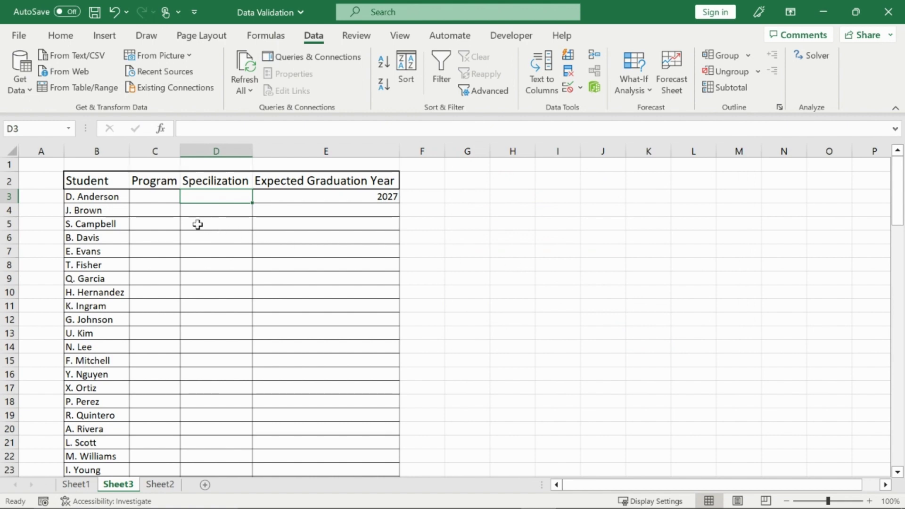
Pick Business, Engineering and Science in C3–C5, then reselect D3 and show Sheet2
click(164, 196)
click(186, 197)
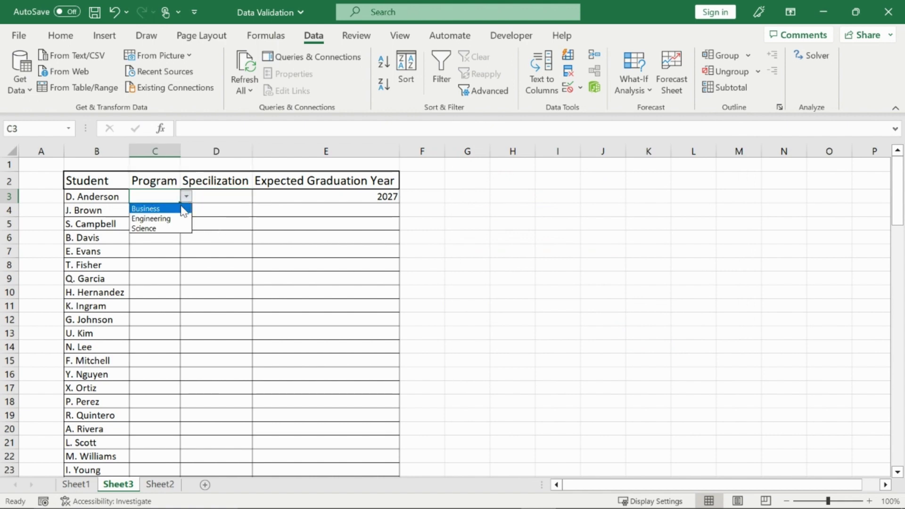
click(181, 204)
click(178, 209)
click(186, 209)
click(177, 231)
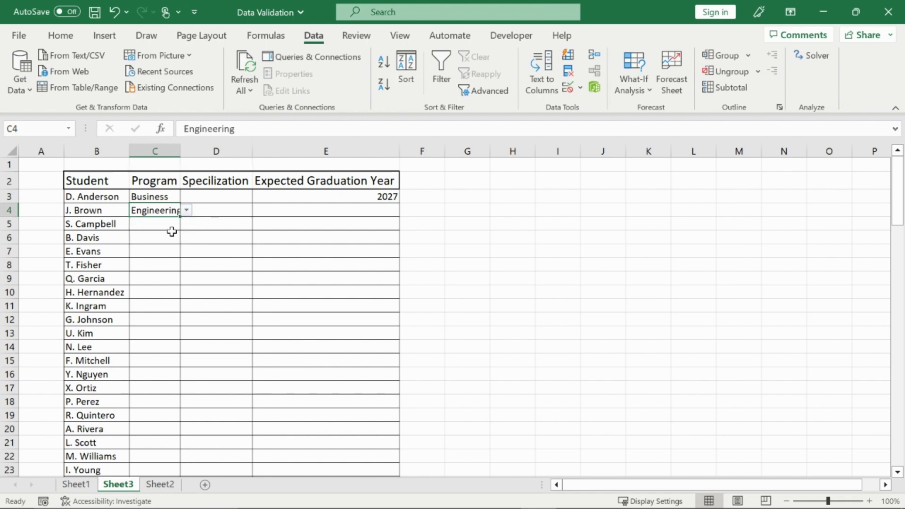
click(177, 224)
click(187, 223)
click(181, 255)
click(218, 196)
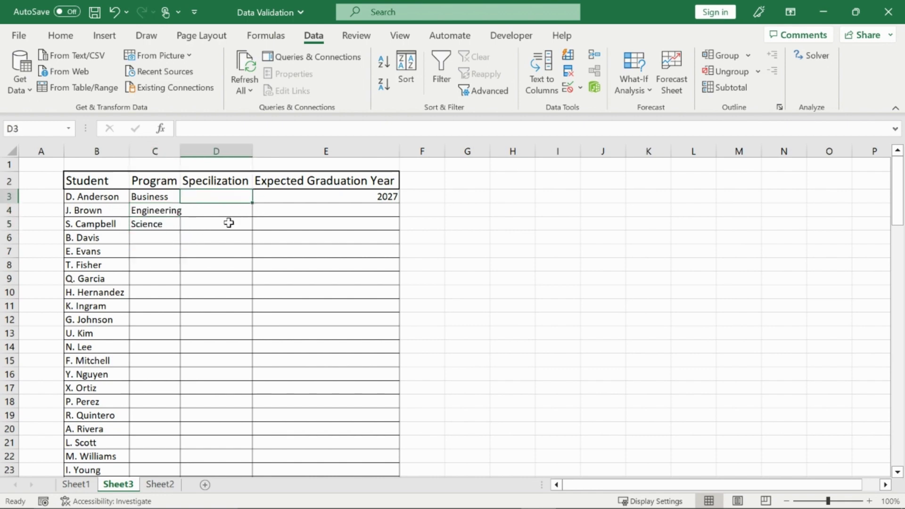
click(165, 486)
Name the Business specializations C3:C7 on Sheet2 'Business'
click(268, 311)
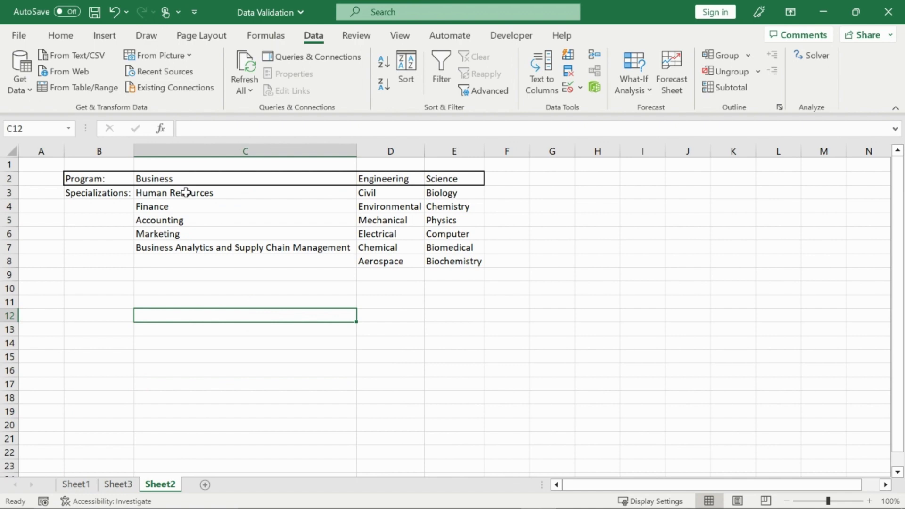
drag(187, 192, 206, 246)
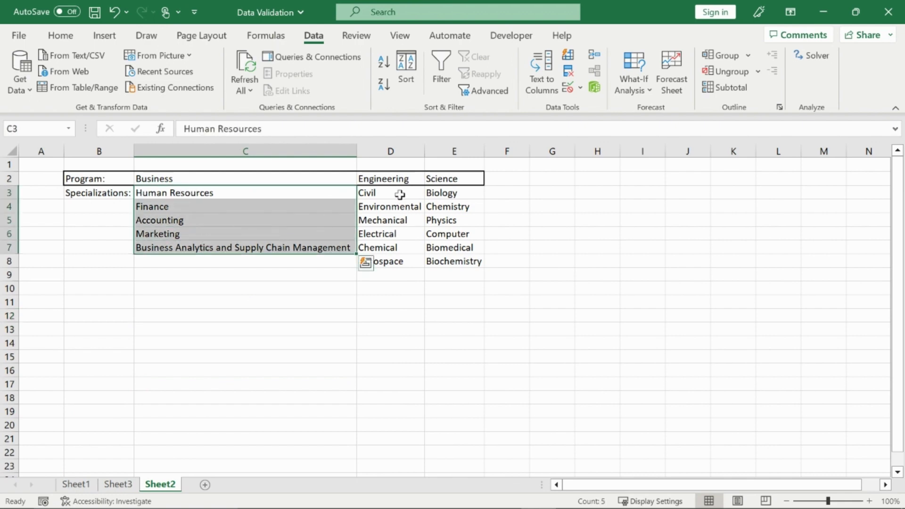
drag(400, 194, 394, 262)
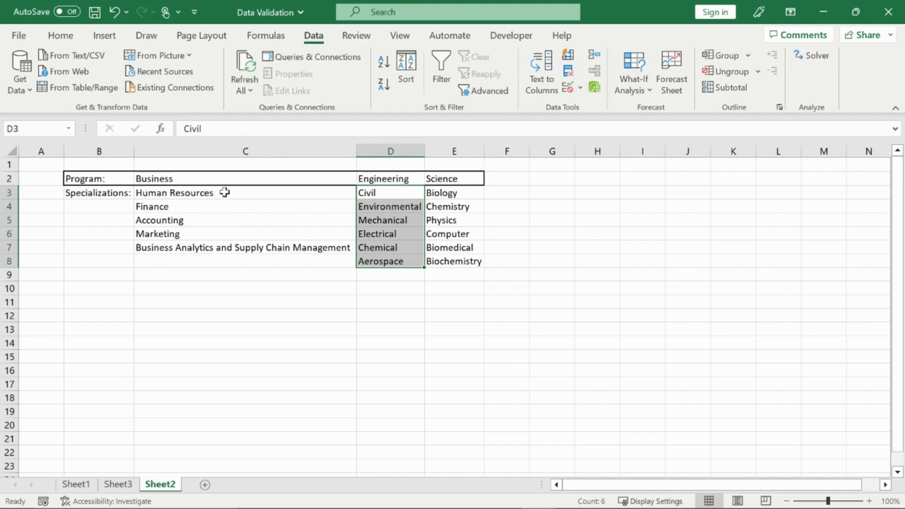
drag(225, 192, 219, 249)
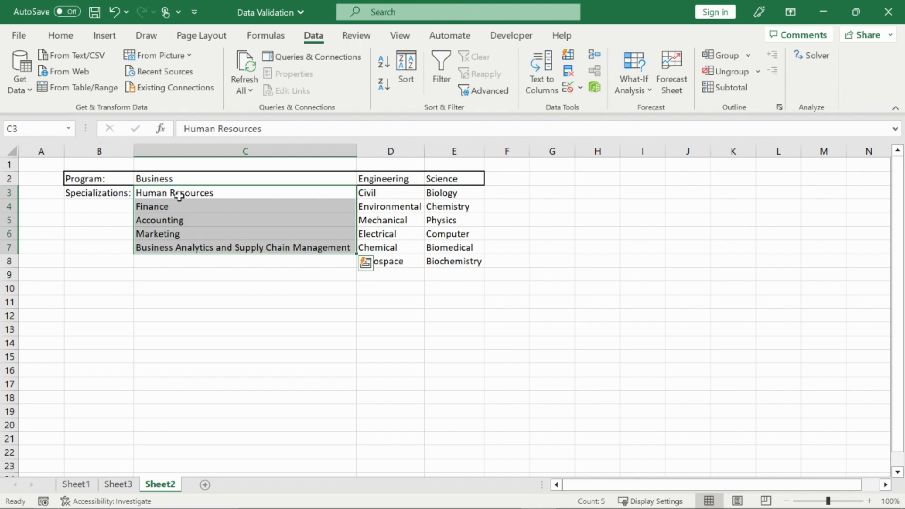
click(40, 131)
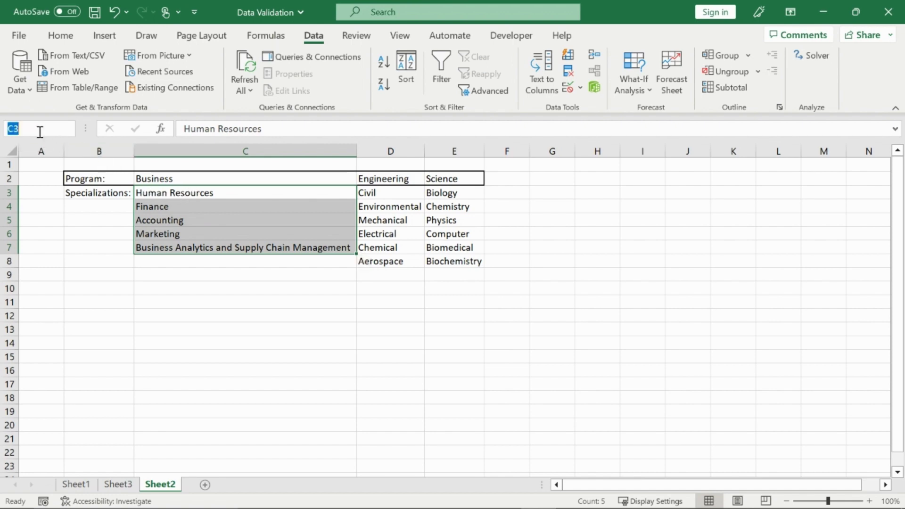
key(BackSpace)
text(Business)
key(Return)
Name the Engineering specializations D3:D8 'Engineering'
drag(408, 193, 401, 262)
click(40, 131)
key(BackSpace)
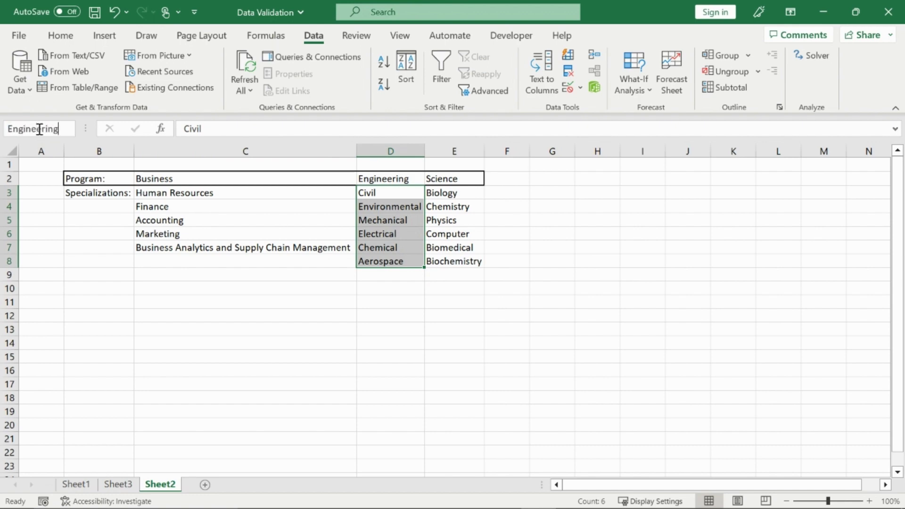
key(Return)
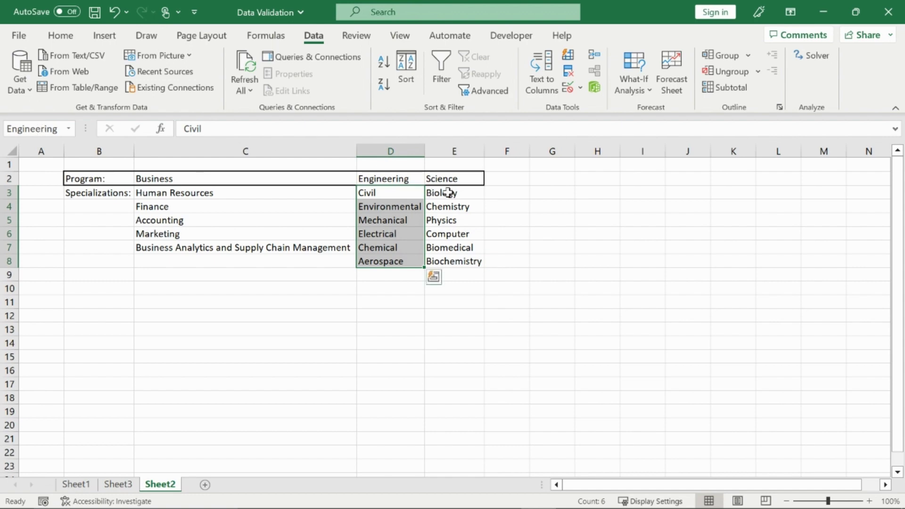
Name the Science specializations E3:E8 'Science'
drag(448, 192, 457, 262)
click(51, 135)
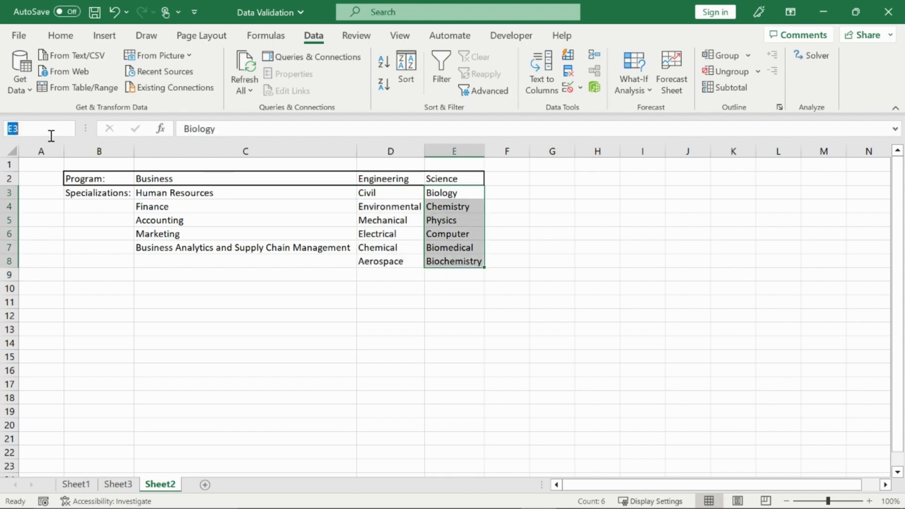
key(BackSpace)
key(Return)
On Sheet3, give D3 a list validation whose source is =INDIRECT($C$3)
click(119, 485)
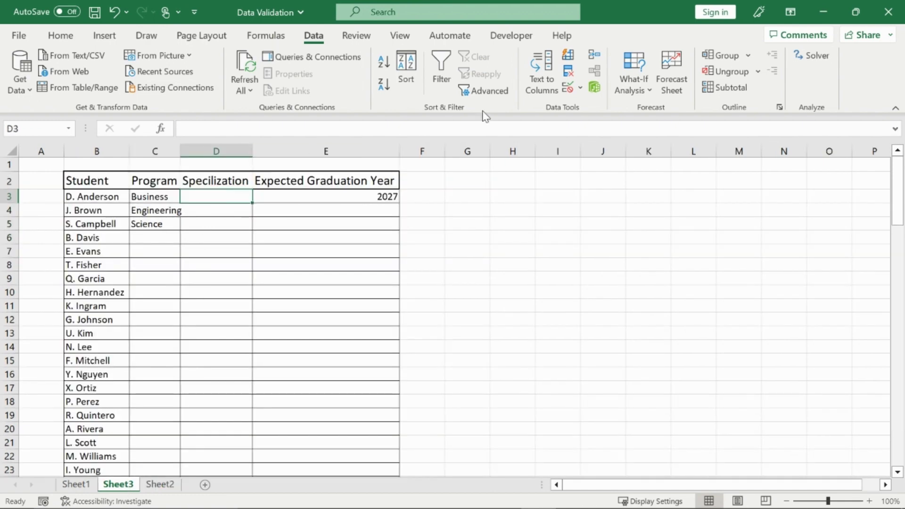
click(569, 88)
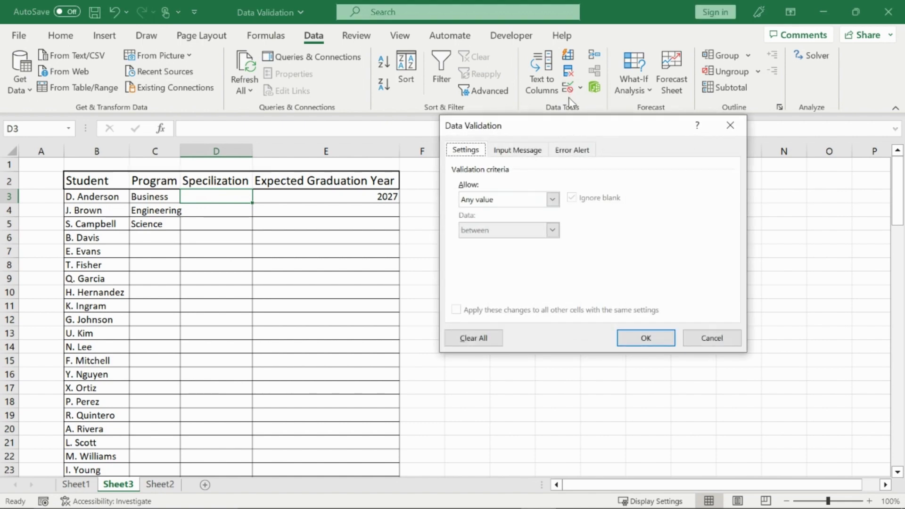
click(547, 202)
click(521, 243)
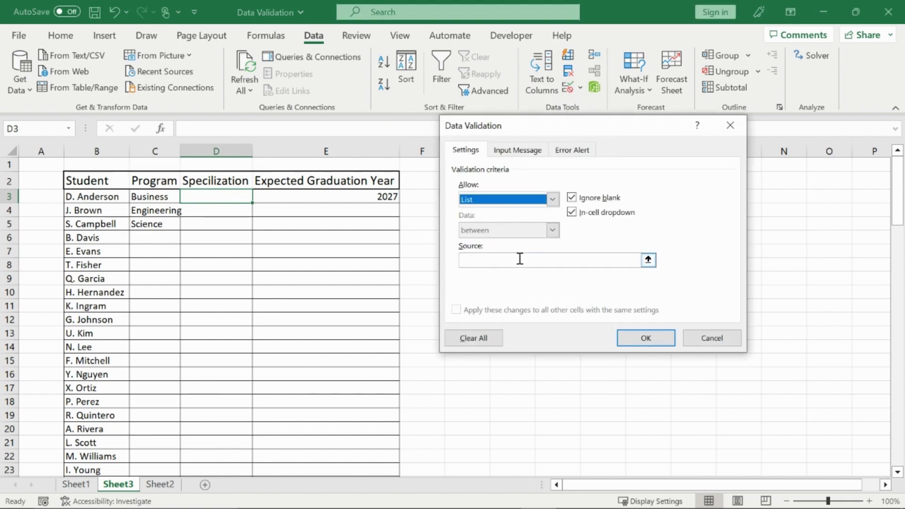
click(519, 259)
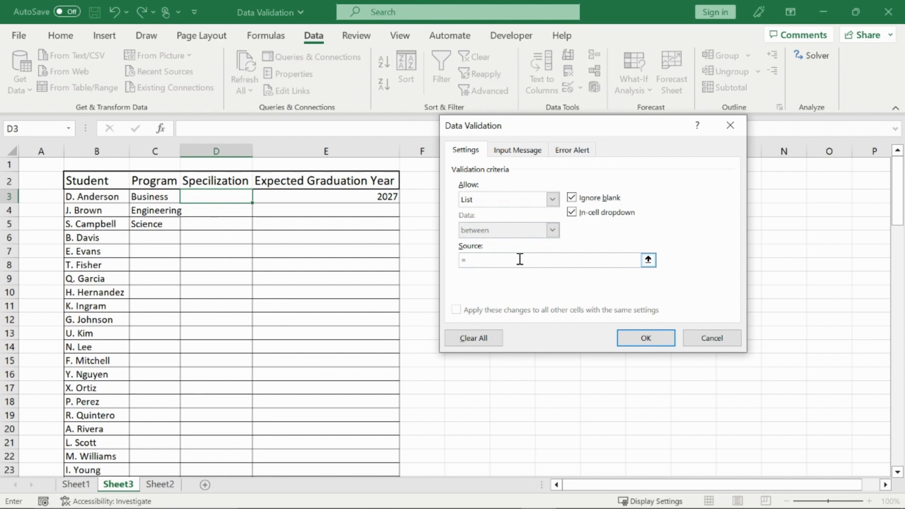
text(indire)
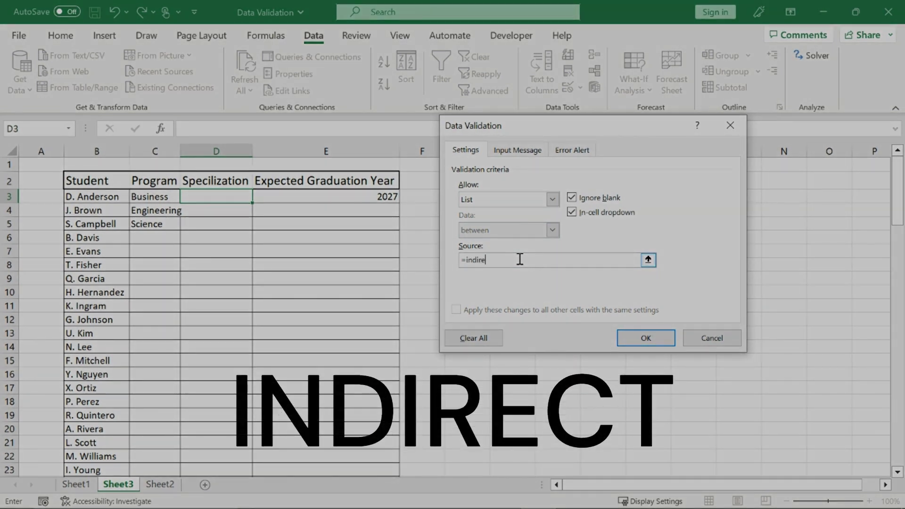
text(ct()
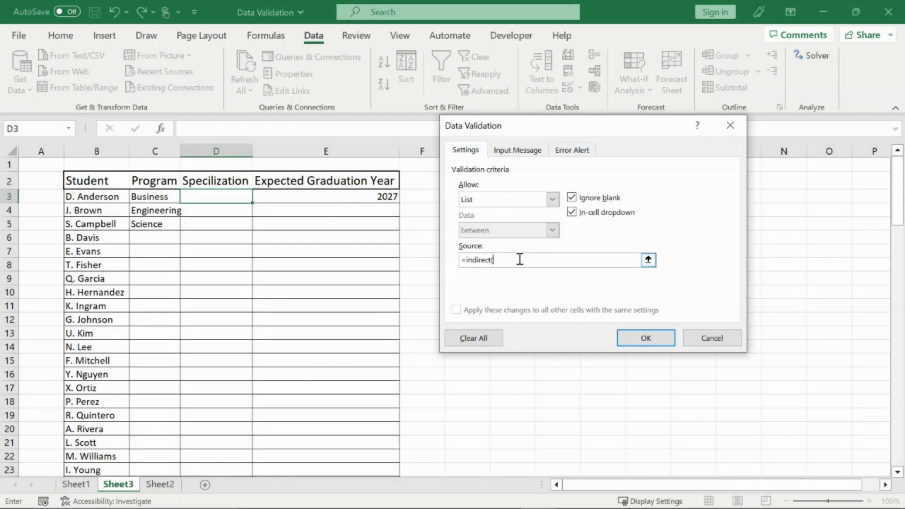
click(169, 196)
text())
click(642, 337)
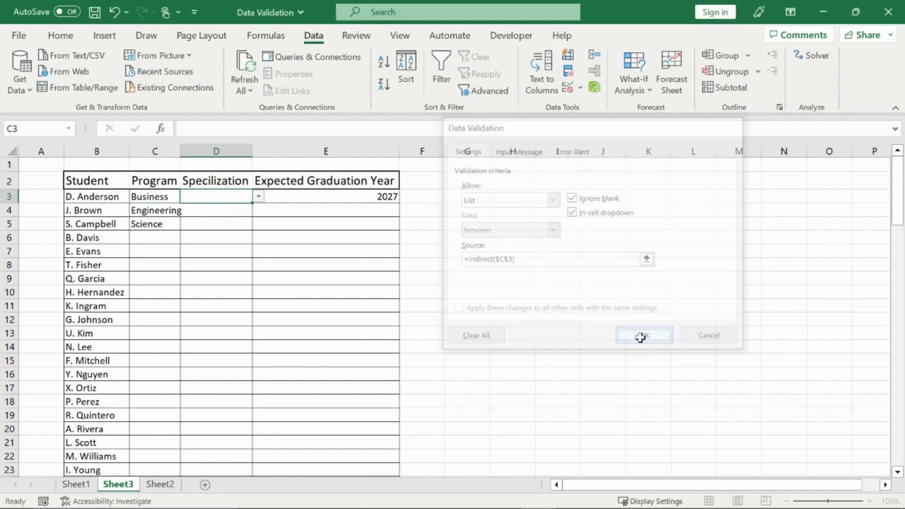
click(259, 196)
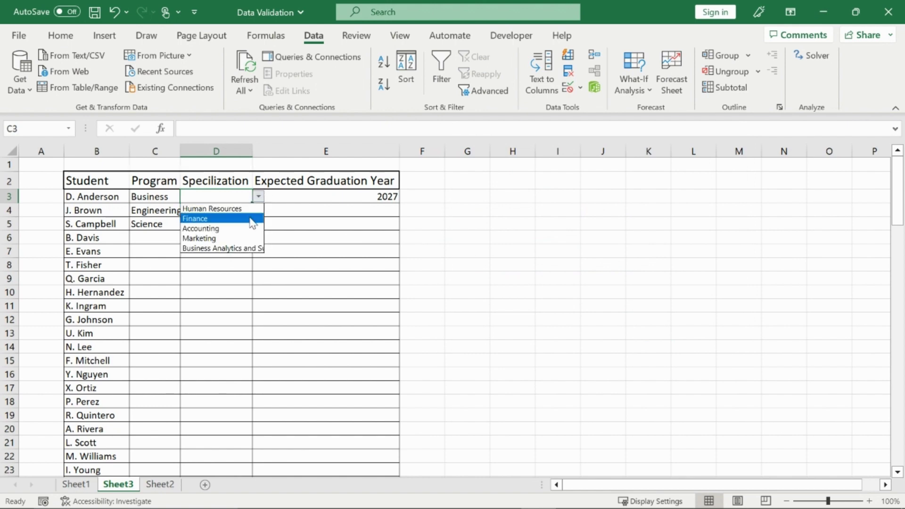
key(Escape)
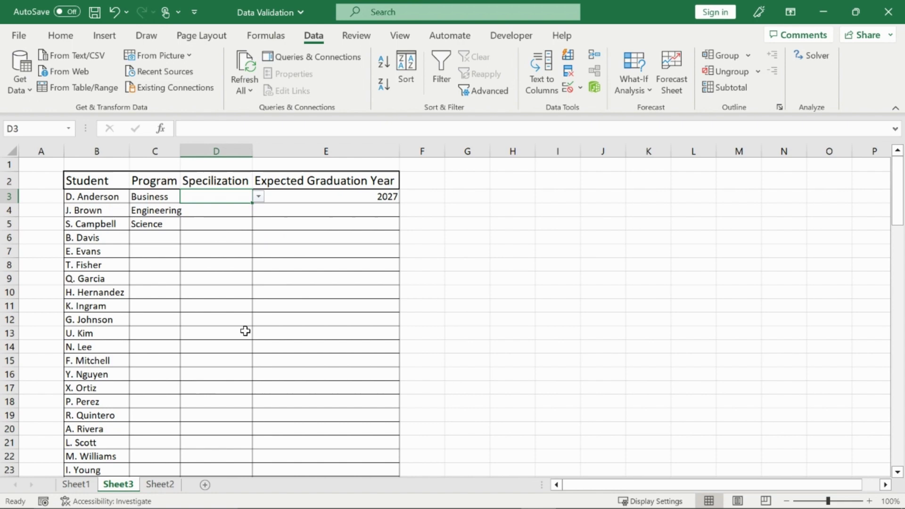
click(163, 484)
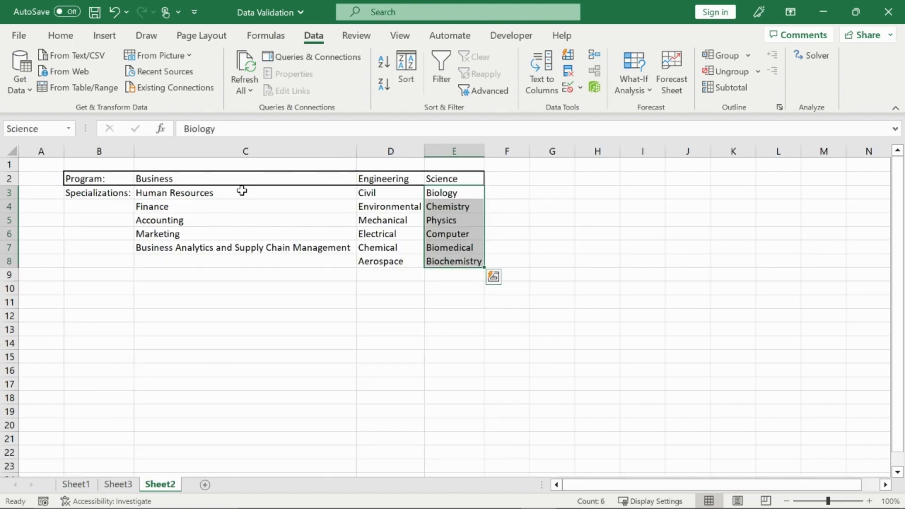
drag(242, 191, 236, 248)
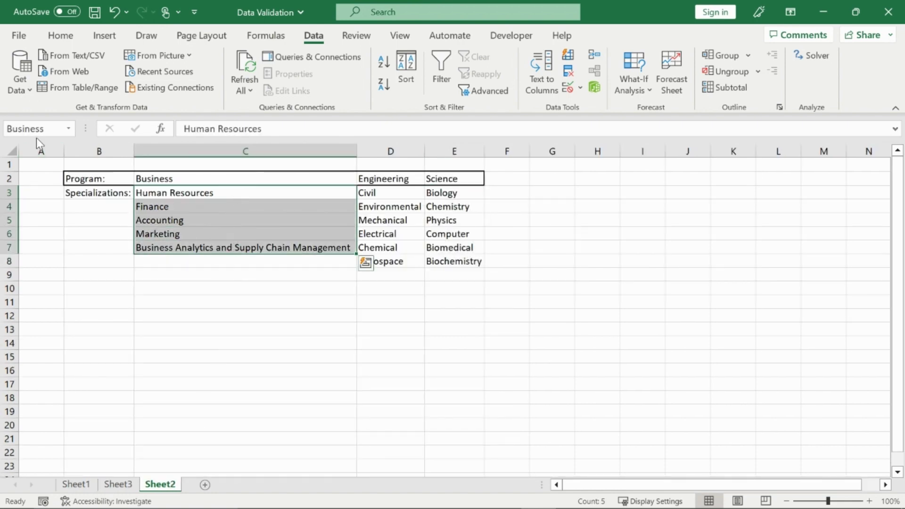
click(157, 358)
click(117, 484)
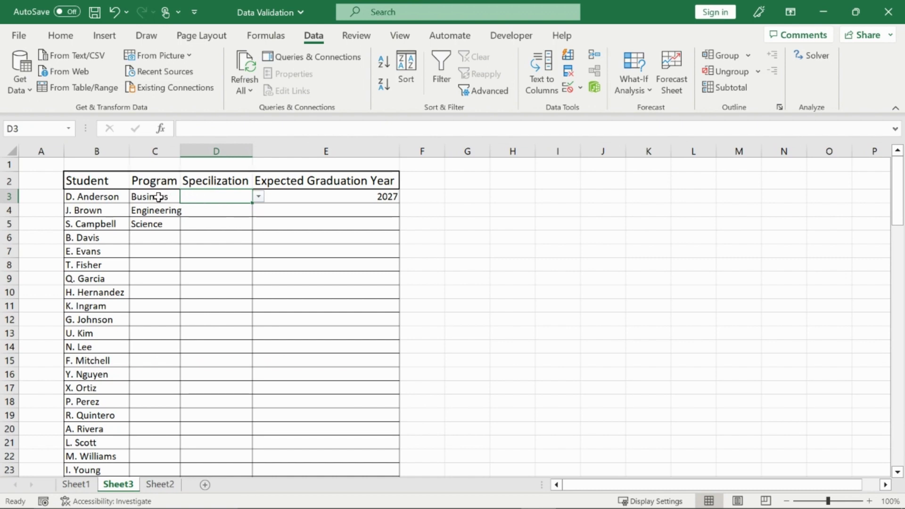
drag(228, 197, 221, 281)
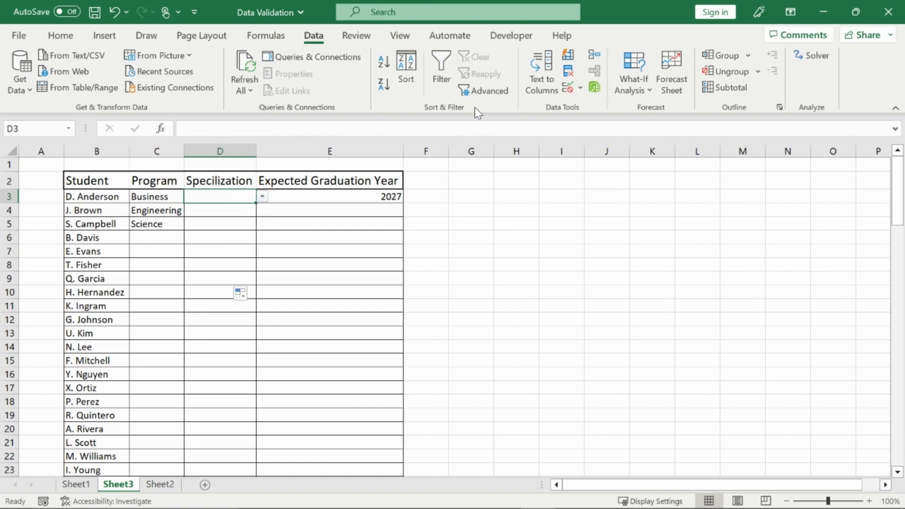
Change D3's list source to =INDIRECT($C3) so the row is unlocked
click(579, 92)
click(589, 104)
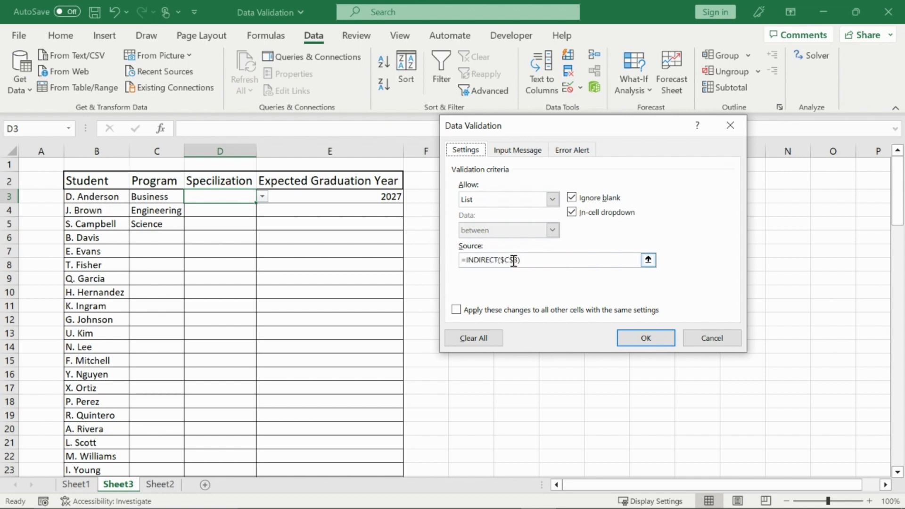
key(ctrl+Page_Down)
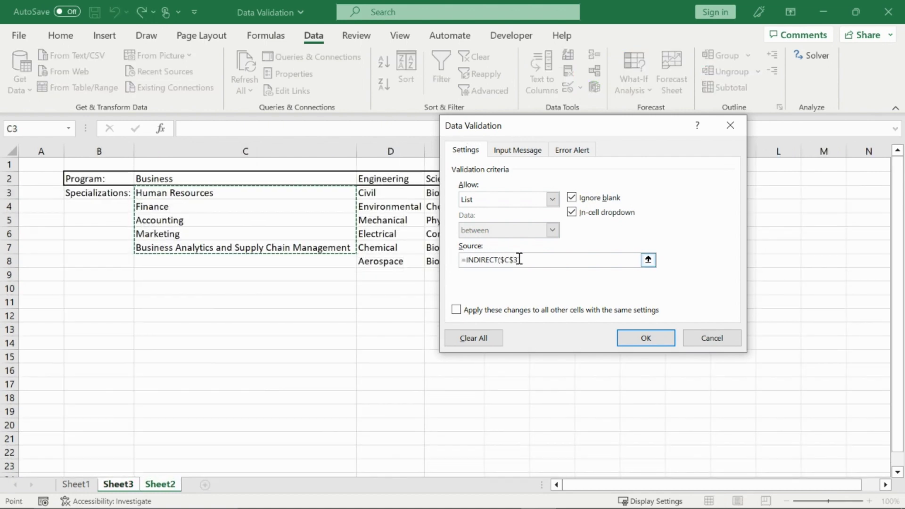
click(519, 259)
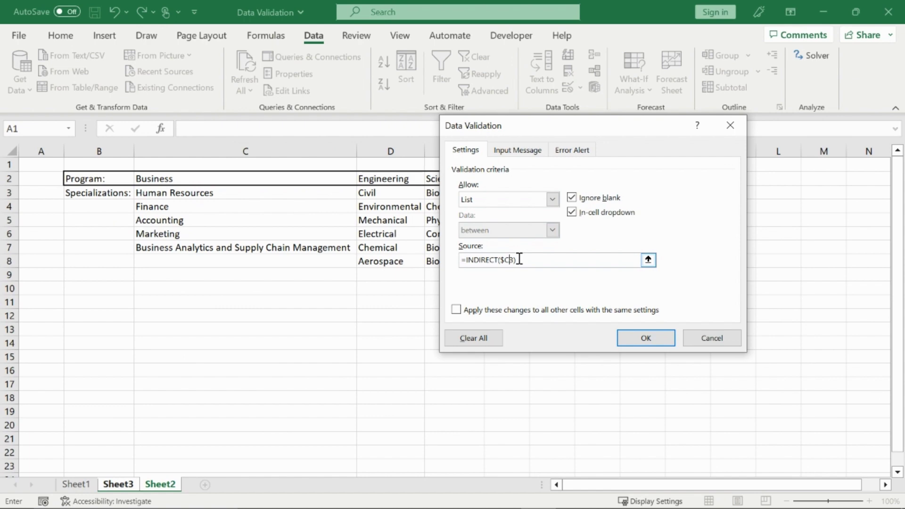
click(659, 339)
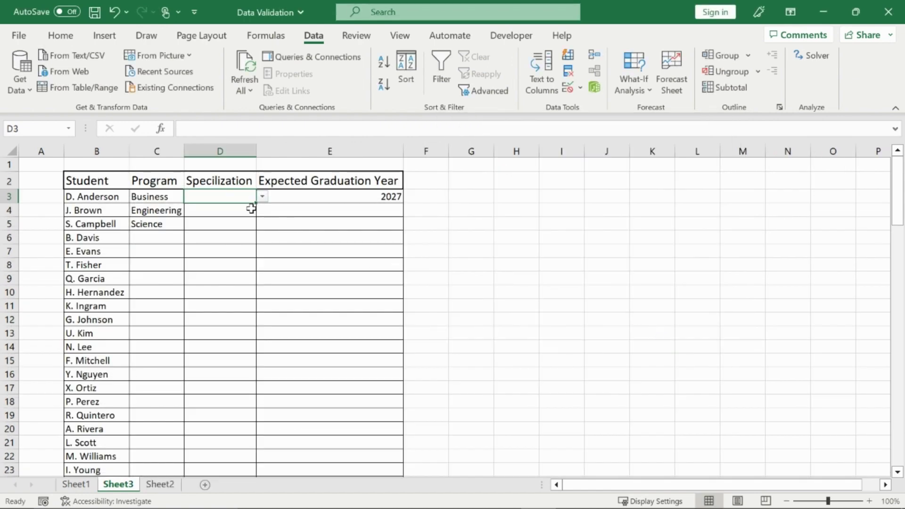
Copy D3's Specialization dropdown down through D16
drag(256, 203, 253, 374)
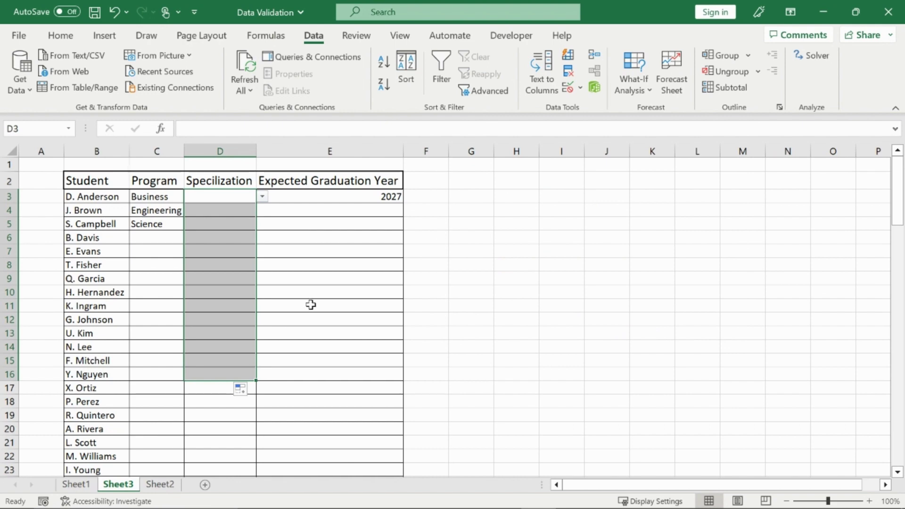
click(311, 305)
click(173, 215)
click(252, 210)
Pick Electrical in D4 and Biomedical in D5 from their dropdowns
click(262, 210)
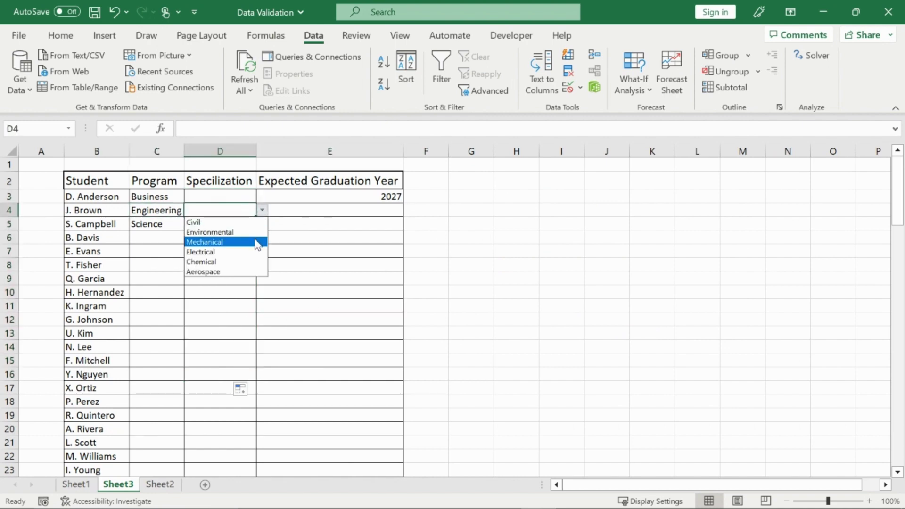
click(254, 255)
click(217, 224)
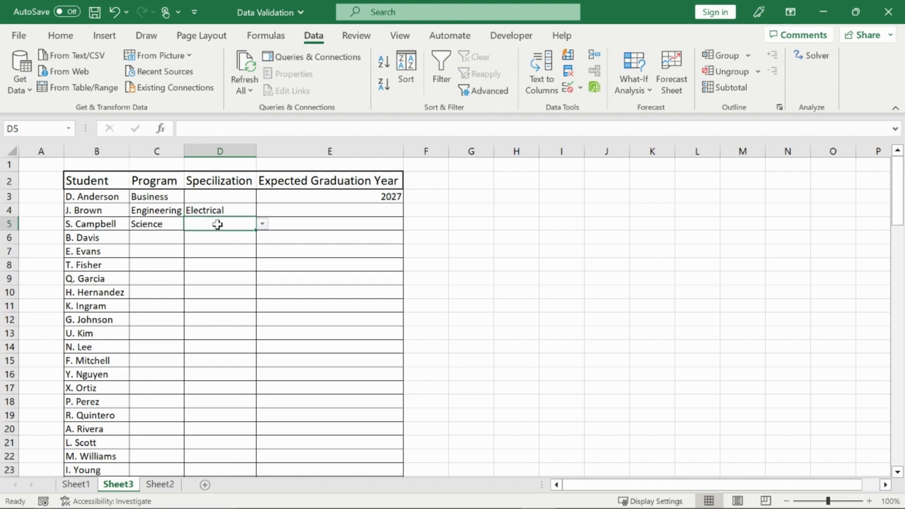
click(262, 225)
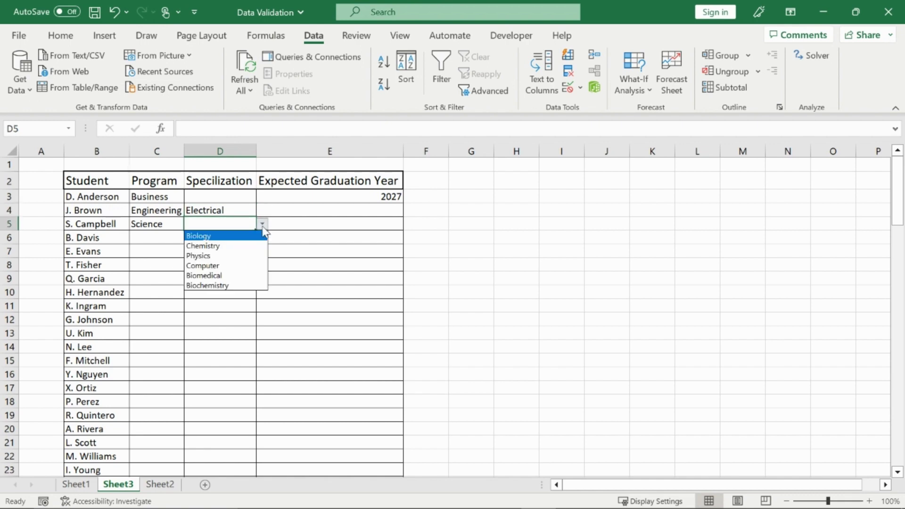
click(253, 275)
click(325, 262)
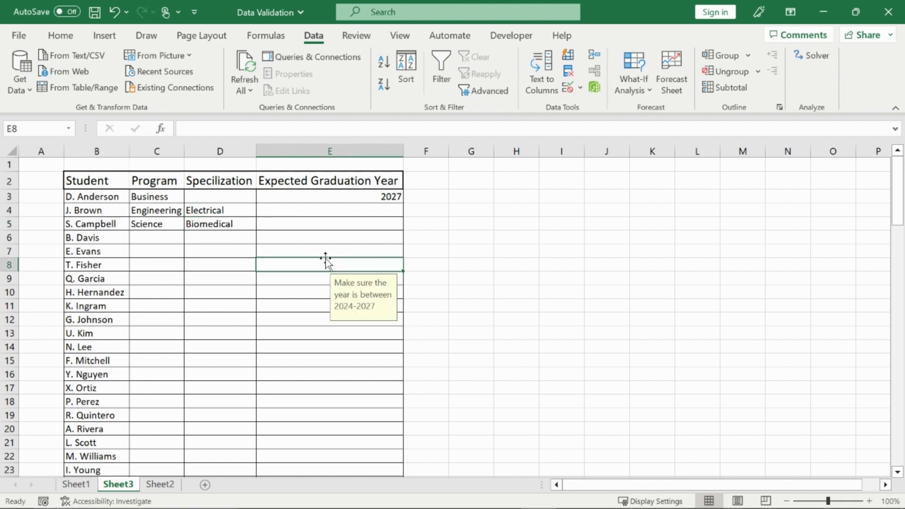
Choose Engineering in C12 and Aerospace in D12, then enter 2025 in E12
click(174, 320)
click(190, 320)
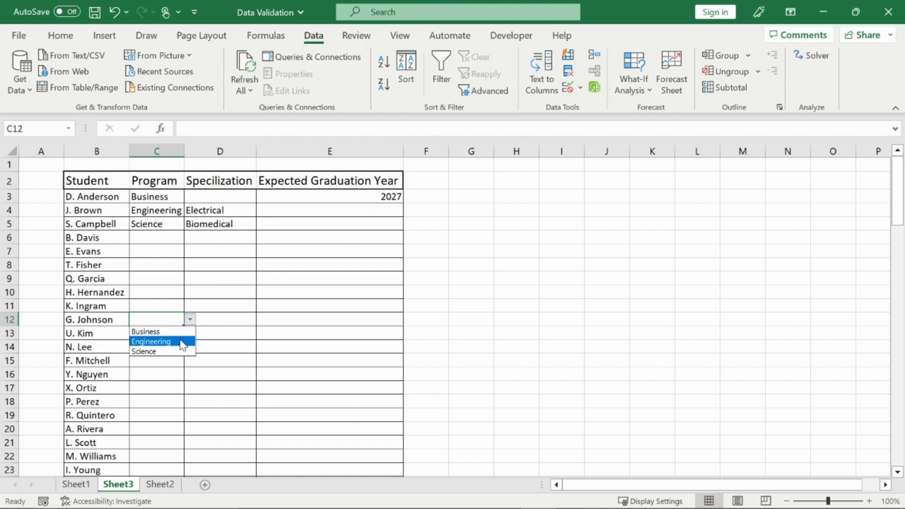
click(182, 343)
click(228, 320)
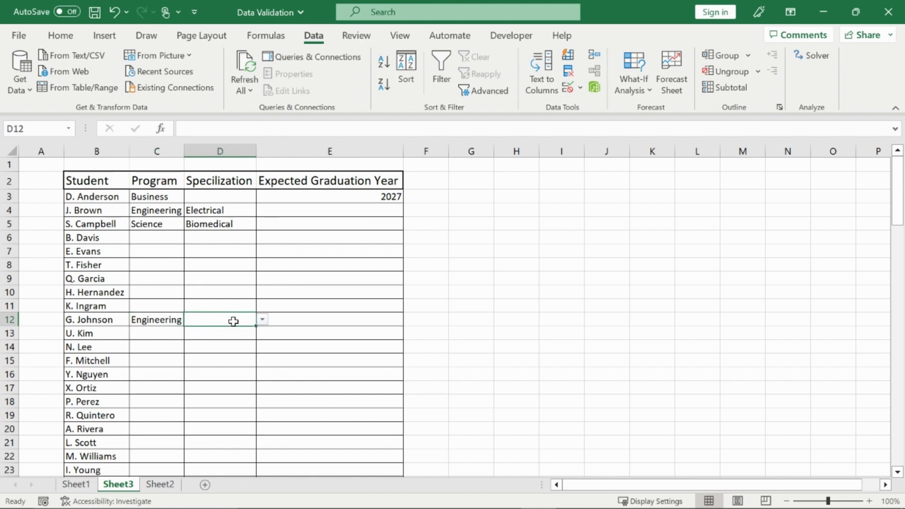
click(262, 320)
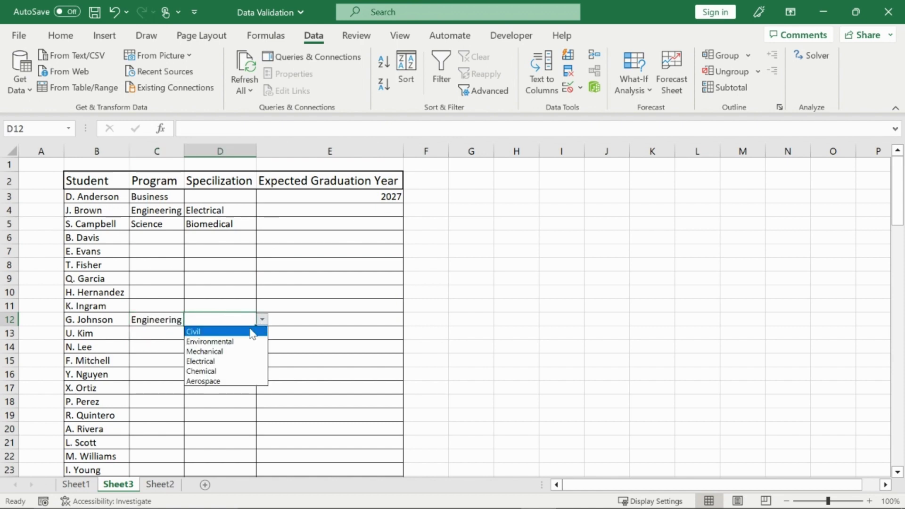
click(223, 381)
click(306, 319)
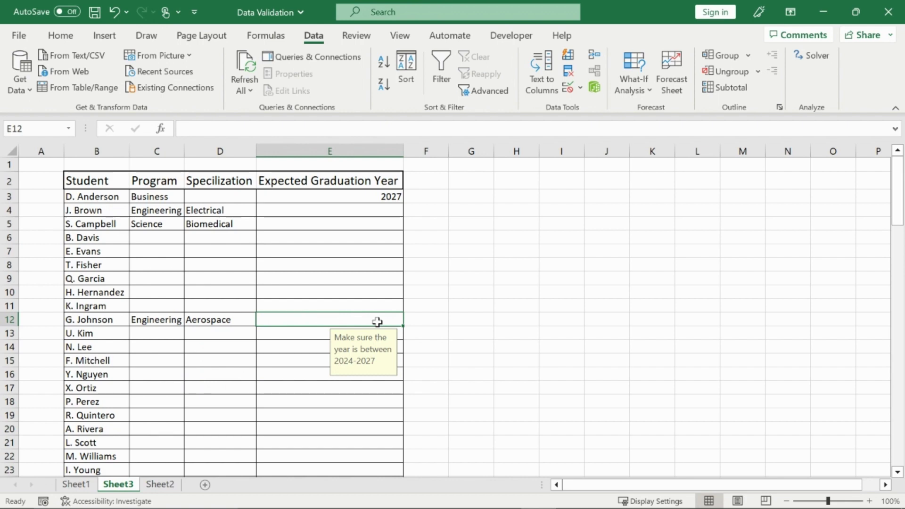
text(2025)
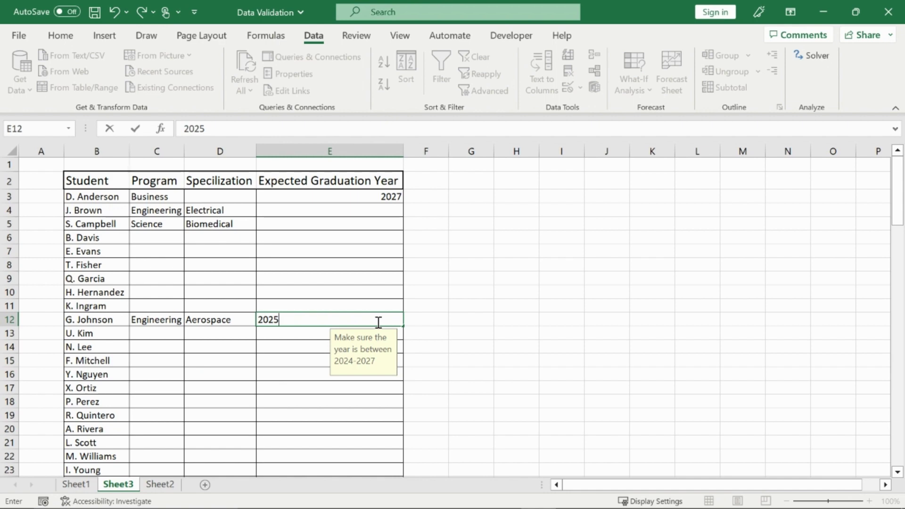
key(Return)
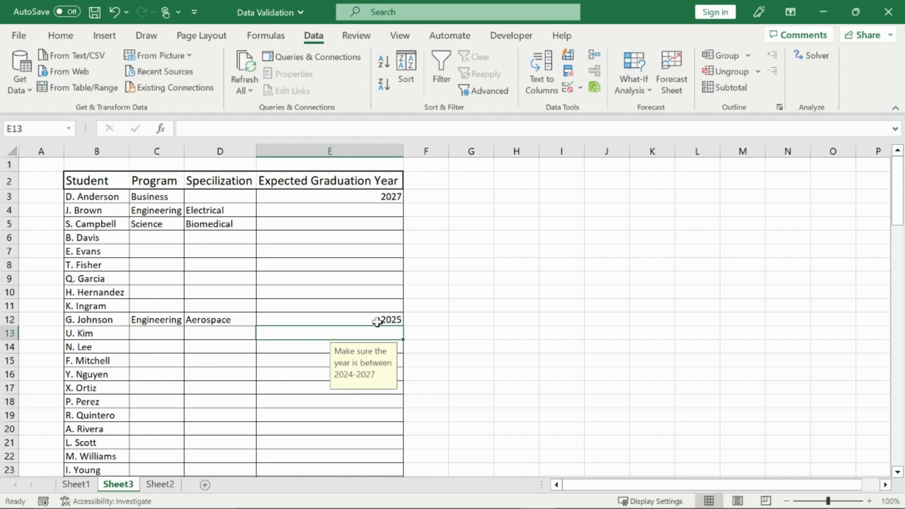
click(434, 315)
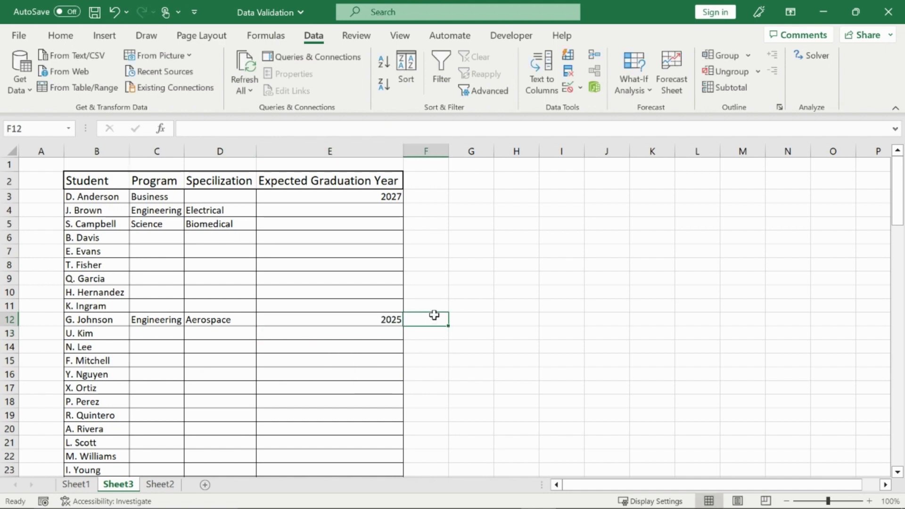
Set E4's data validation error alert style to Information
click(367, 213)
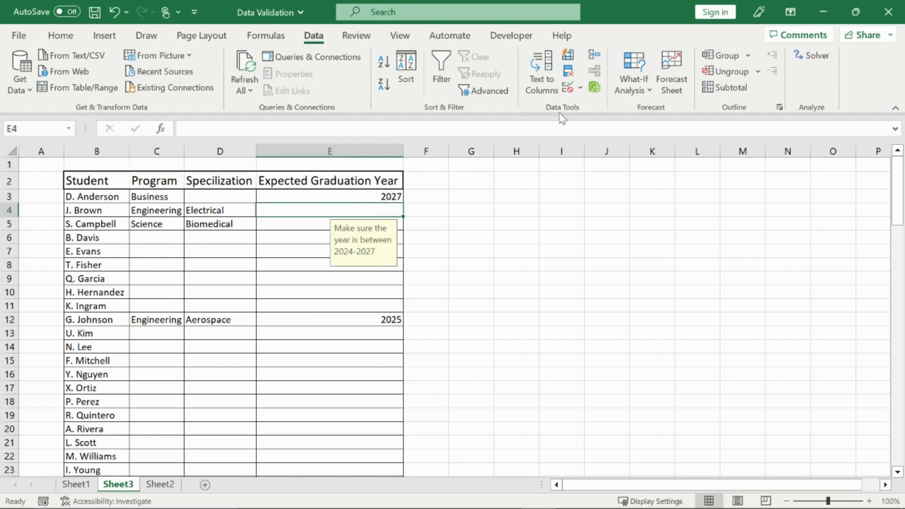
click(580, 89)
click(597, 106)
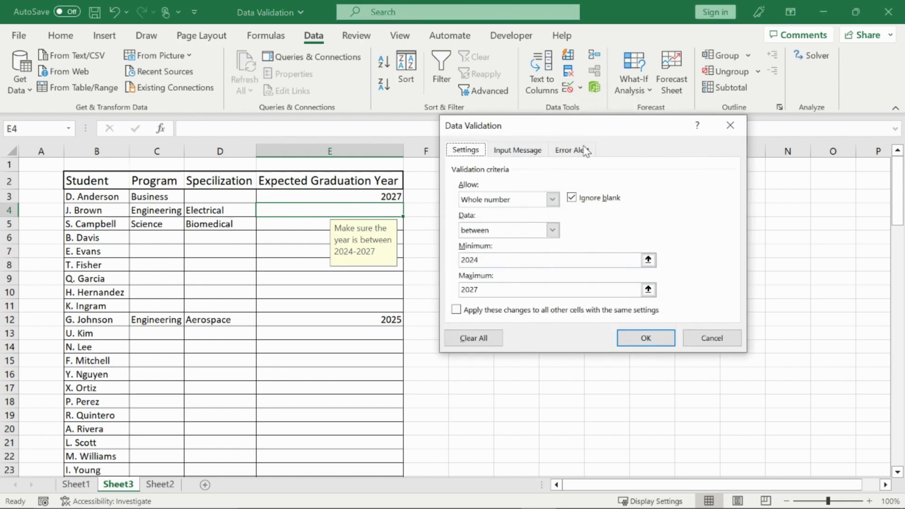
click(585, 151)
click(567, 220)
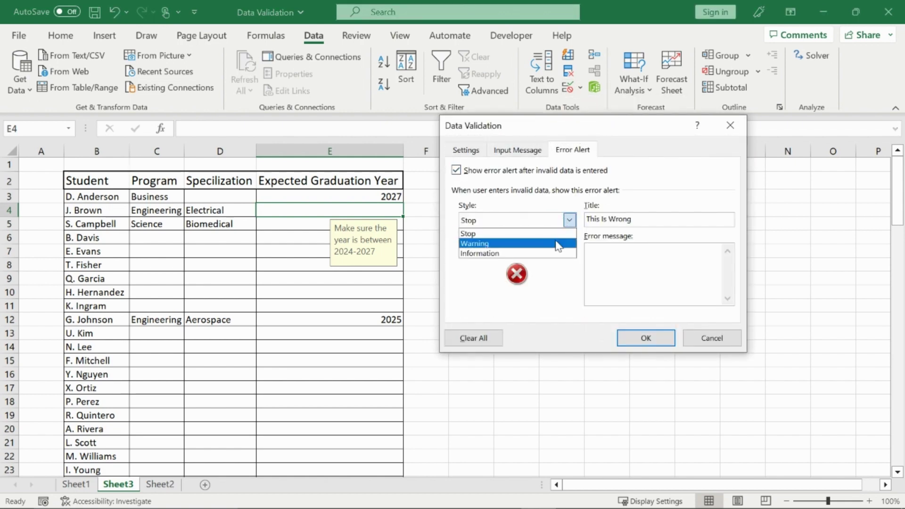
click(556, 253)
click(644, 336)
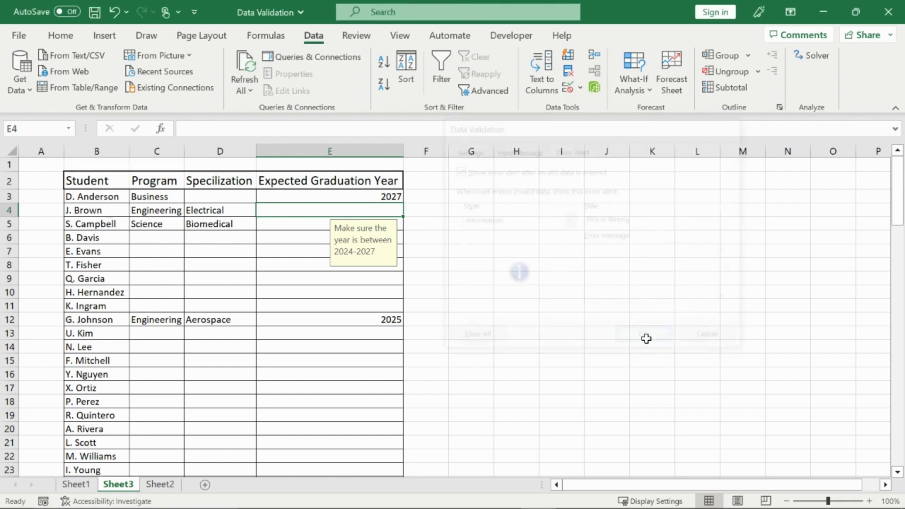
Enter 2028 in E4 and accept it past the information alert
text(2028)
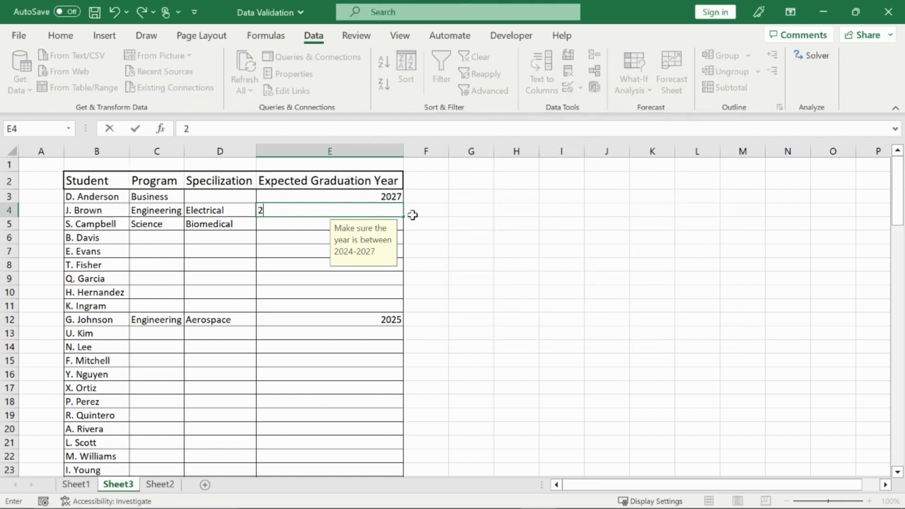
click(412, 215)
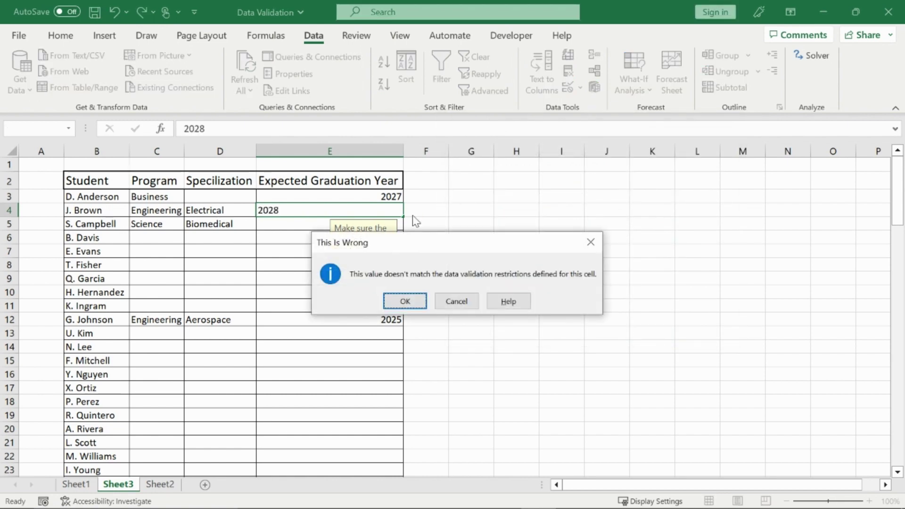
click(409, 301)
click(452, 241)
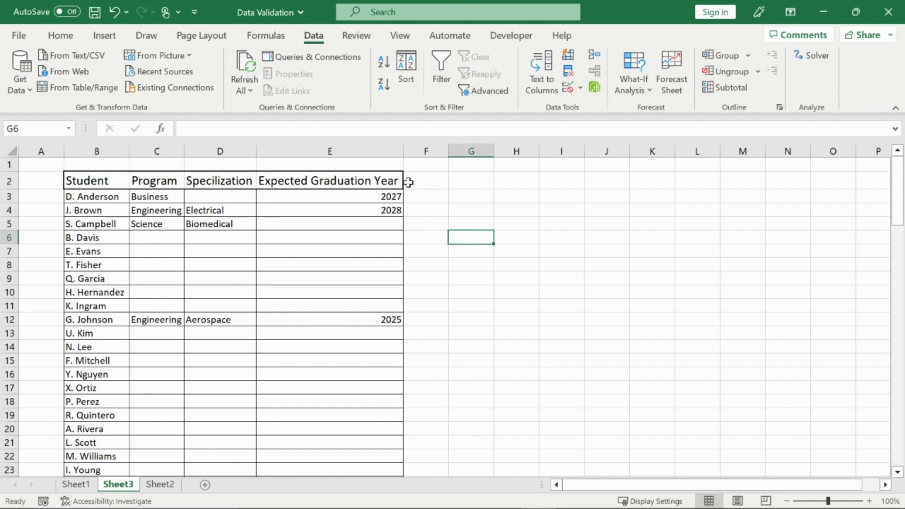
Circle invalid data across the years E3:E13, flagging 2028 in E4
click(368, 210)
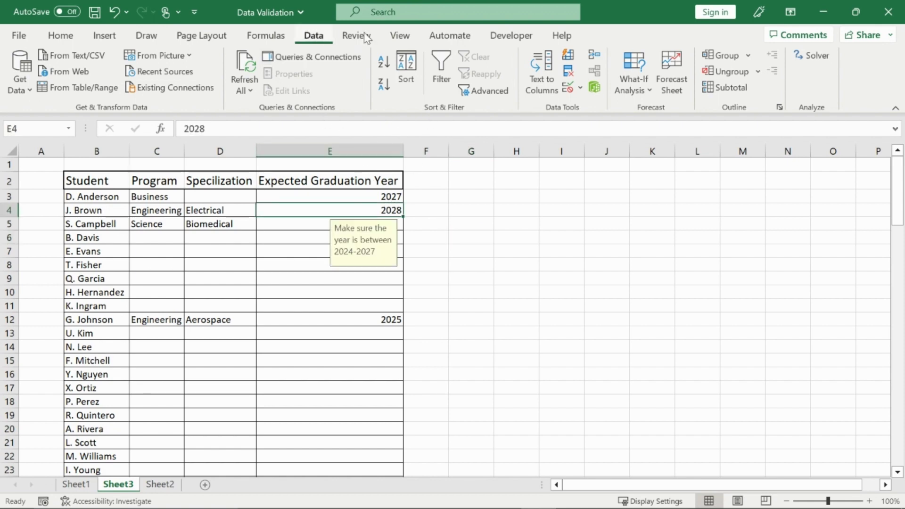
click(580, 88)
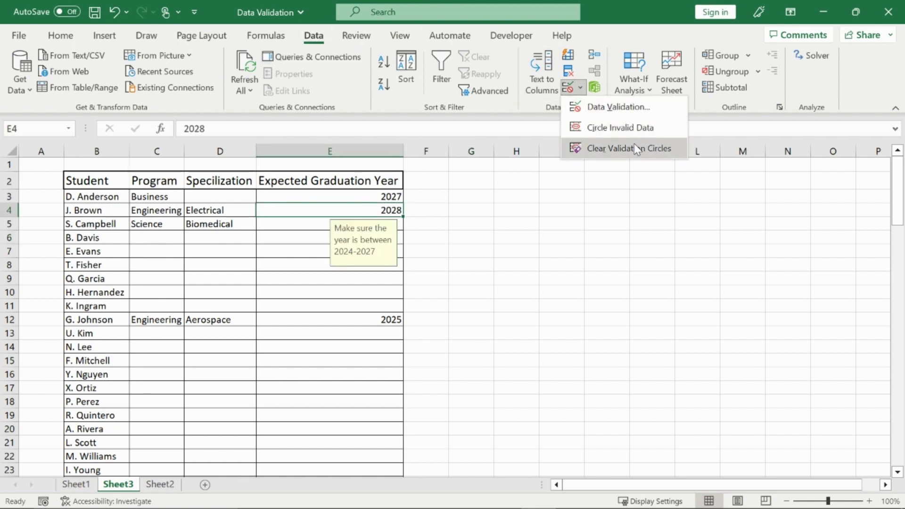
click(632, 131)
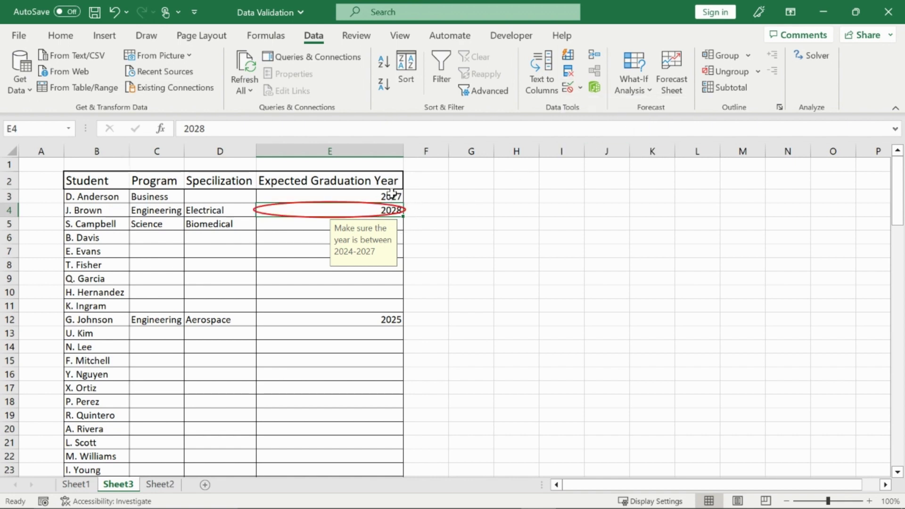
drag(390, 195, 381, 335)
click(580, 88)
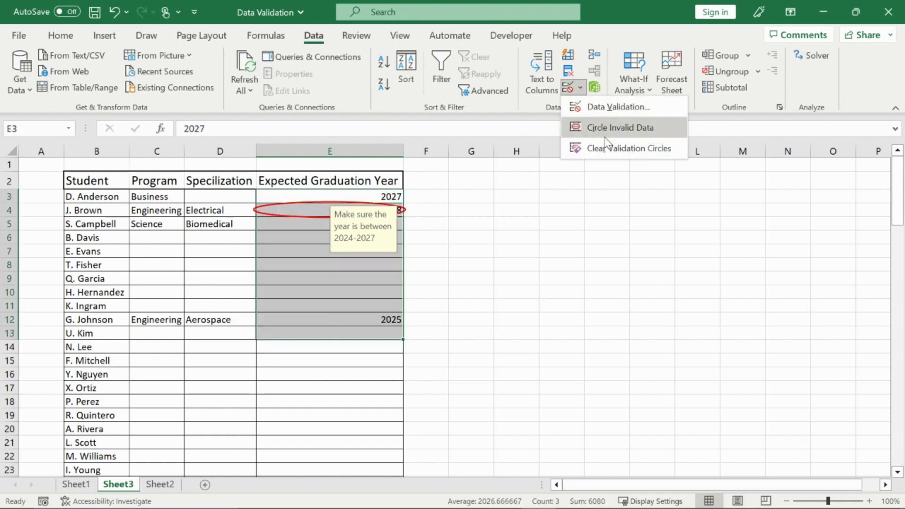
click(612, 130)
click(533, 183)
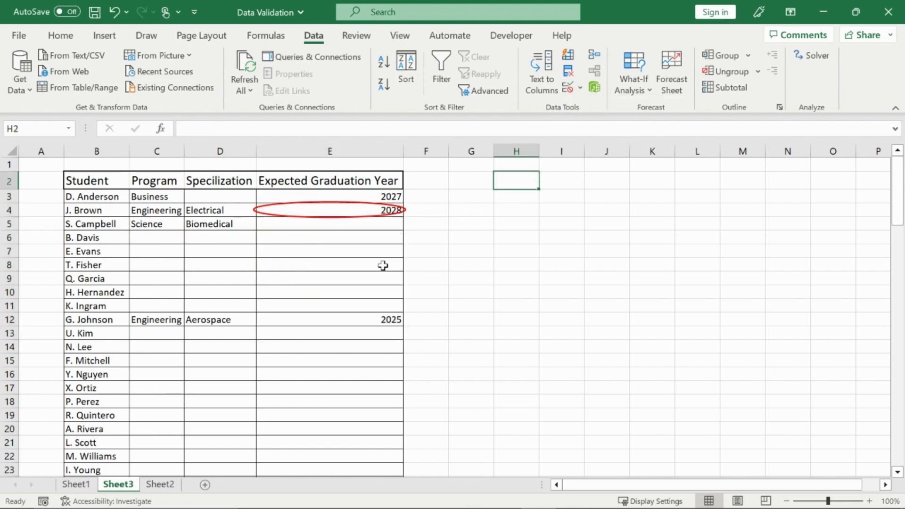
click(367, 276)
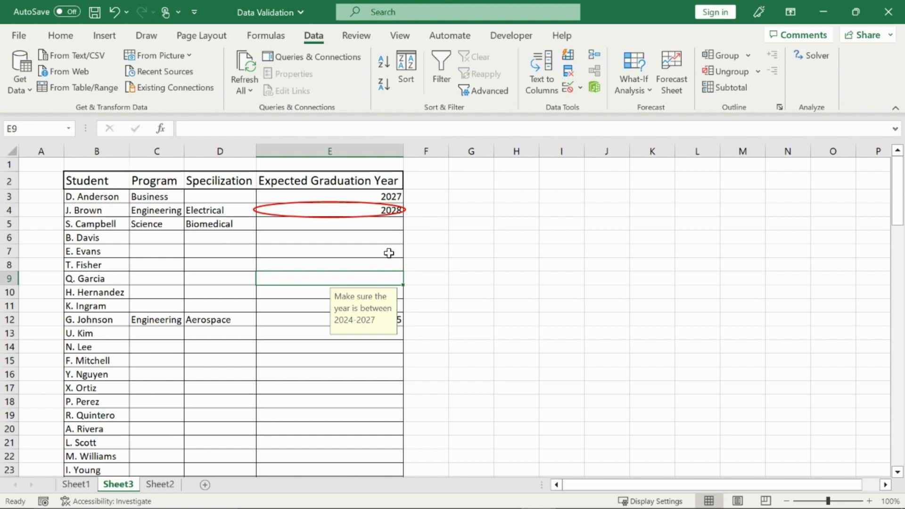
click(363, 210)
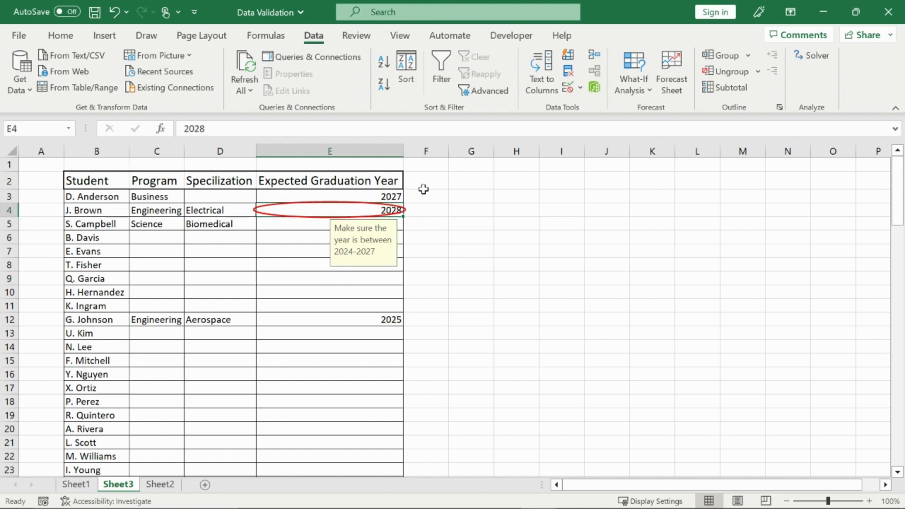
Clear the validation circles, leaving 2028 in E4 unmarked
click(580, 88)
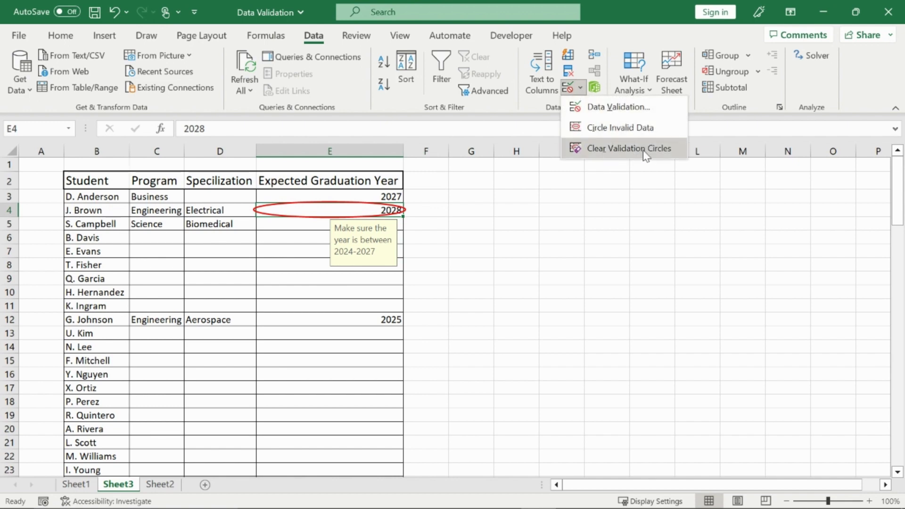
click(604, 147)
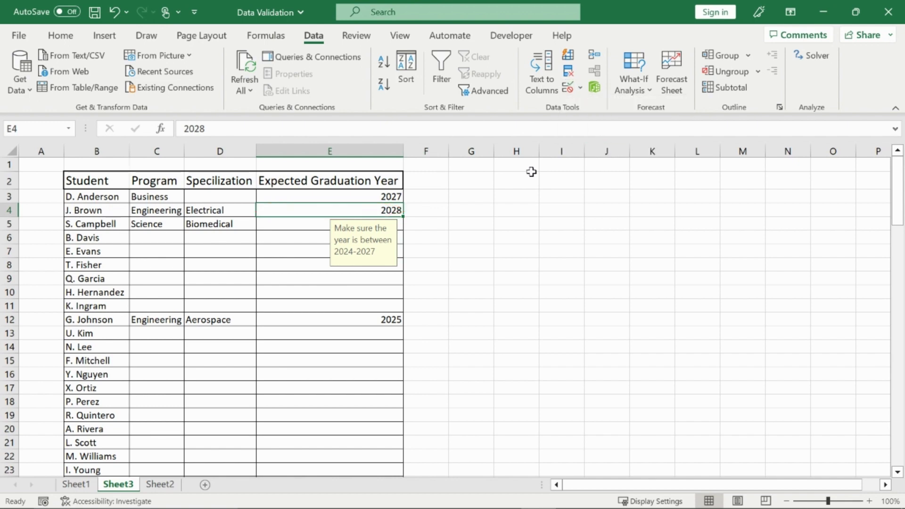
click(437, 191)
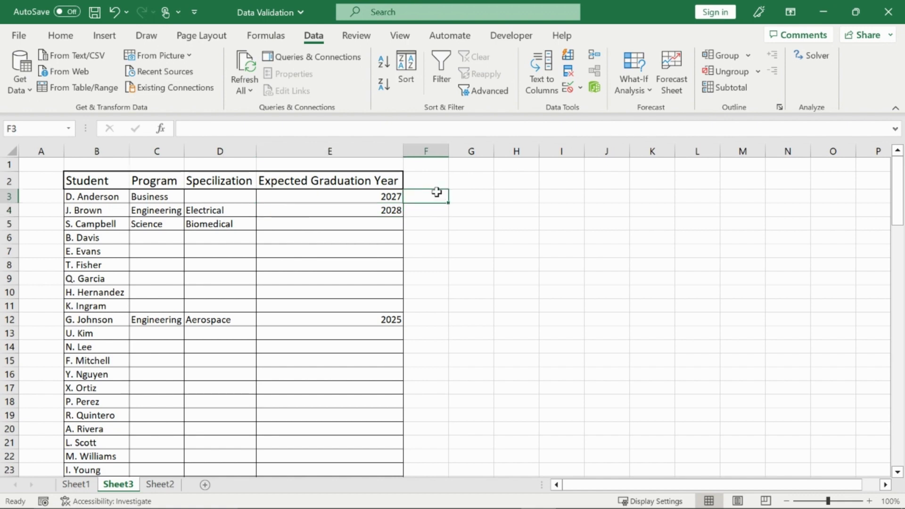